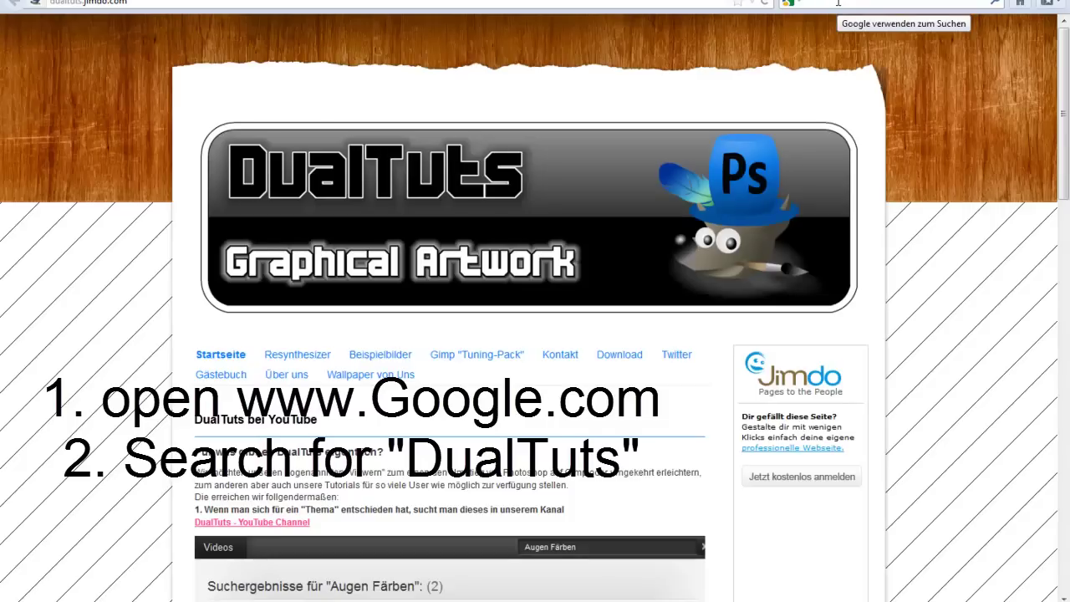
Search Google for 'DualTuts' in Firefox and open the DualTuts homepage from the results
left_click(839, 2)
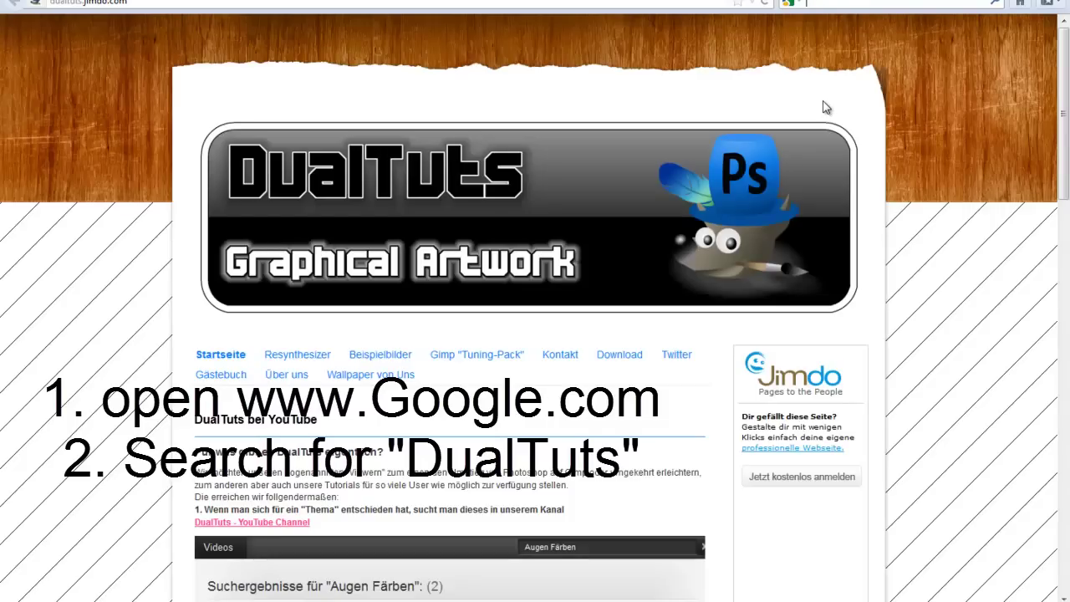
type("DualTuts")
key("Return")
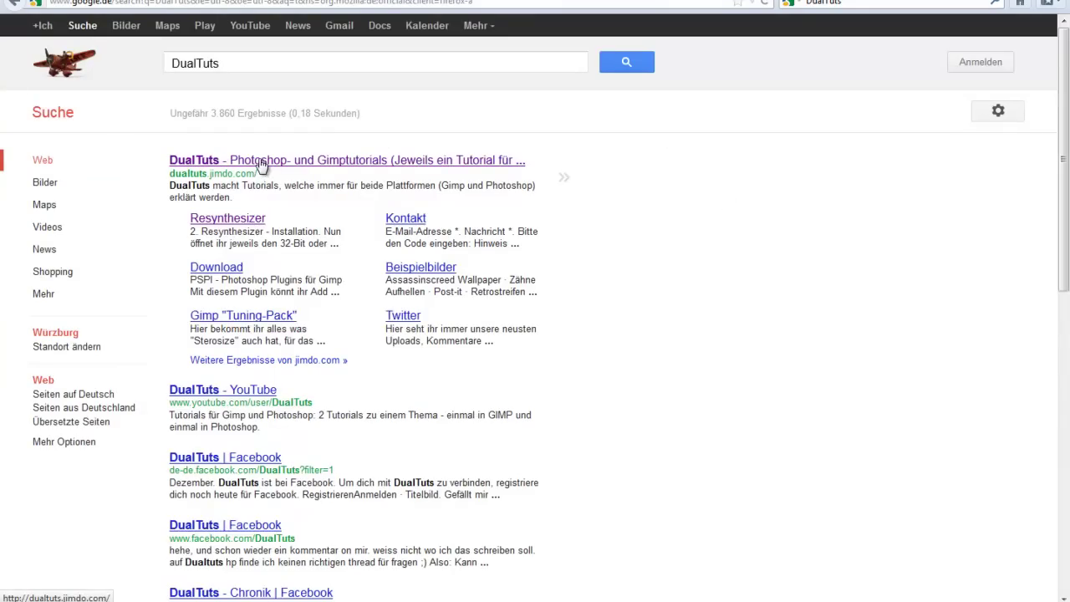
left_click(261, 161)
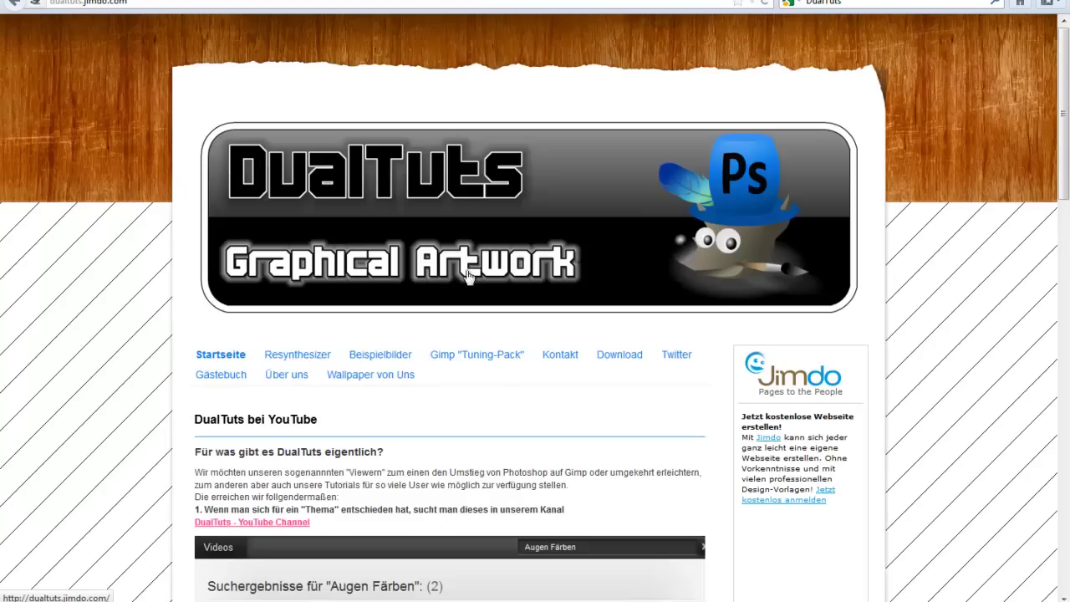
scroll(436, 325, "down", 3)
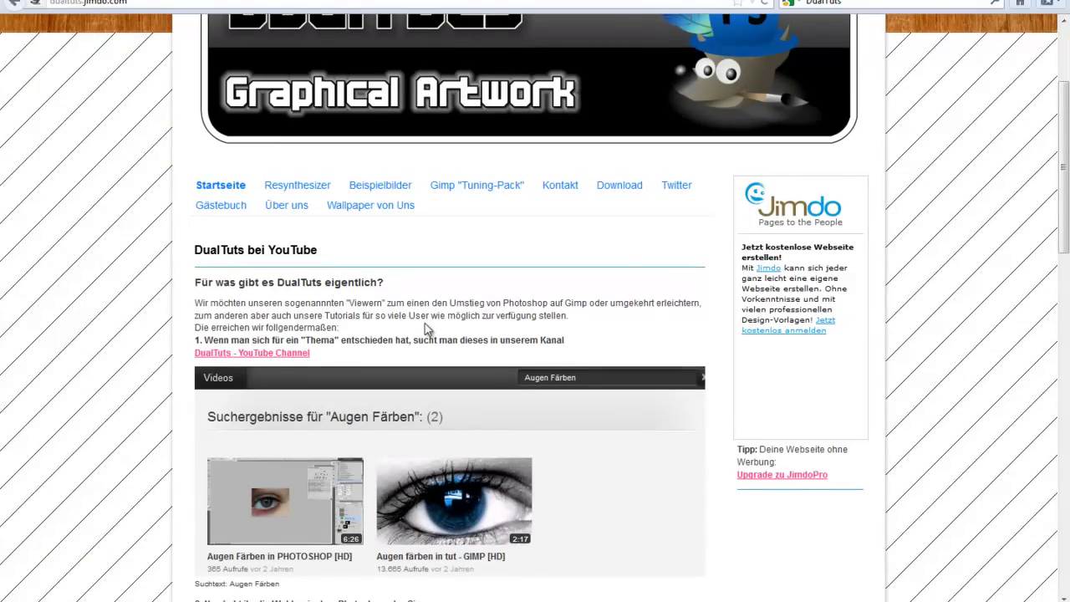
scroll(427, 328, "up", 3)
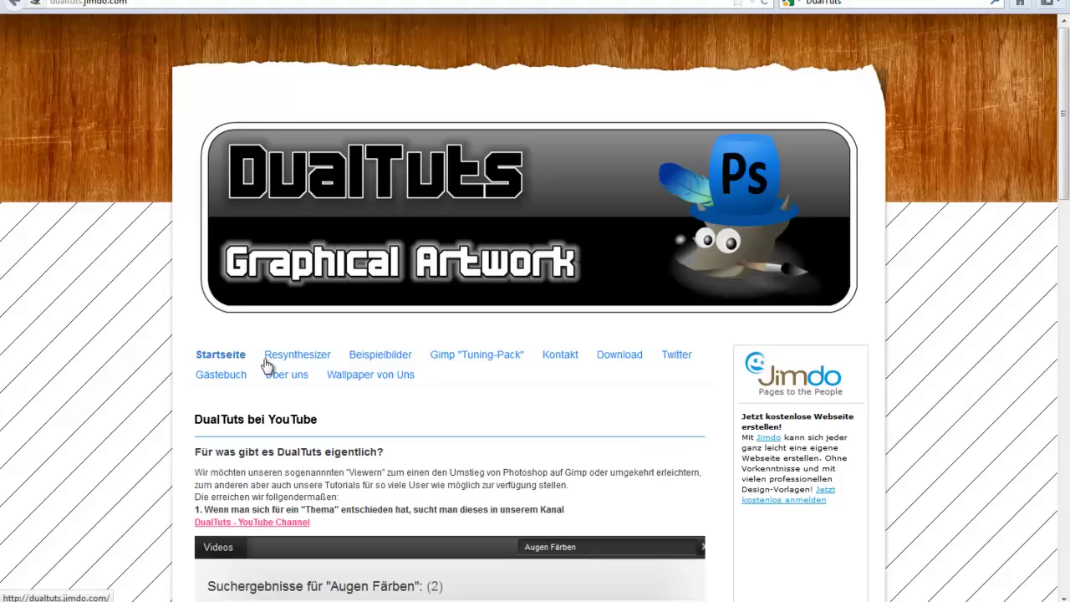
Open the DualTuts Resynthesizer page and highlight its 'Gimp 2.8 + Resynthesizer' download heading
left_click(306, 359)
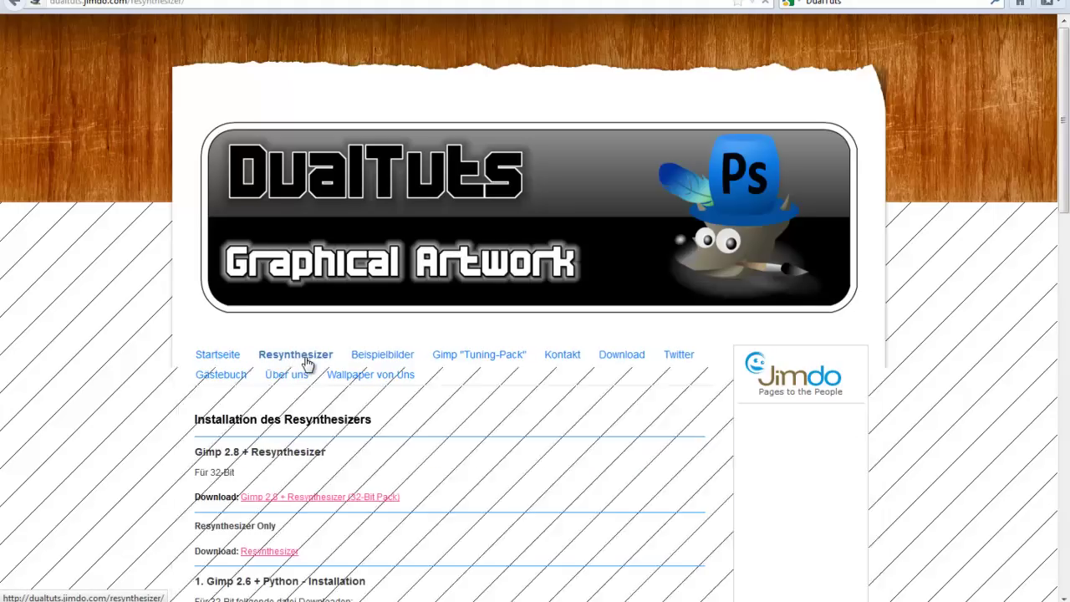
scroll(406, 423, "down", 3)
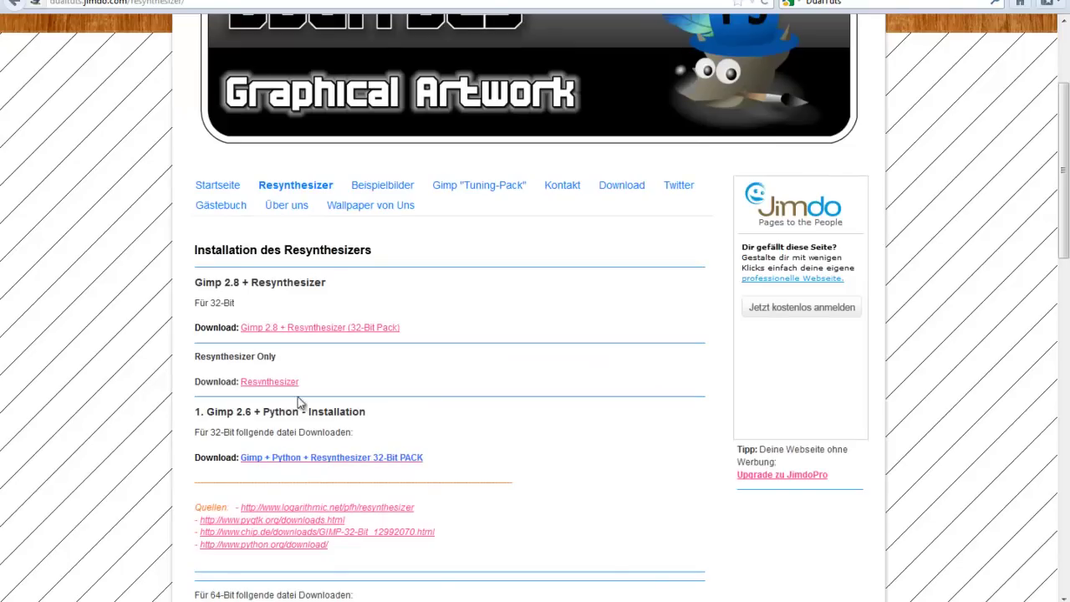
mouse_move(196, 282)
left_mouse_down()
mouse_move(248, 294)
mouse_move(299, 282)
left_mouse_up()
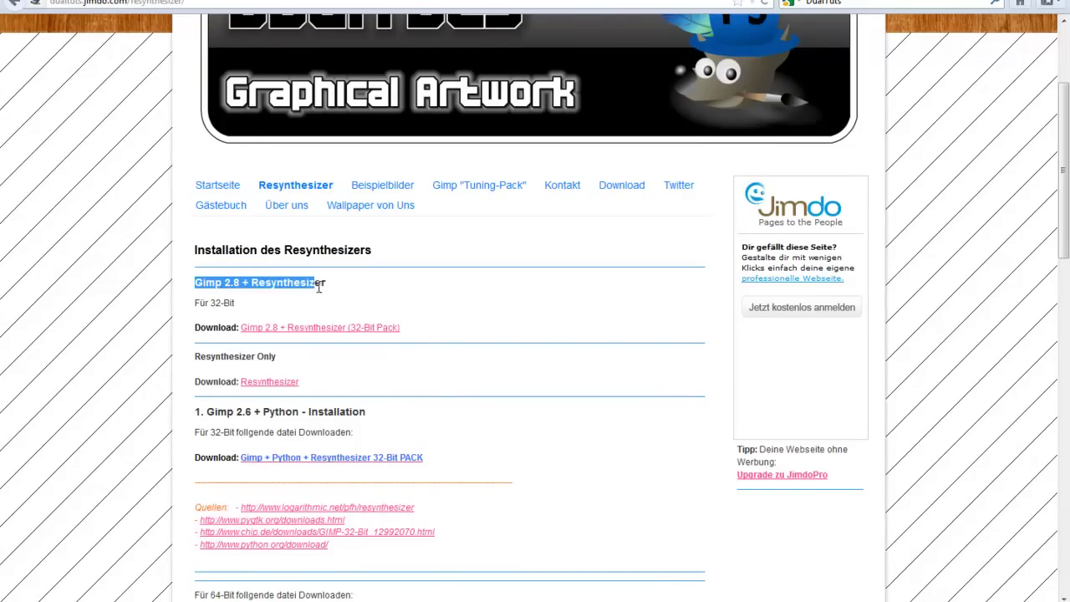
left_click(330, 293)
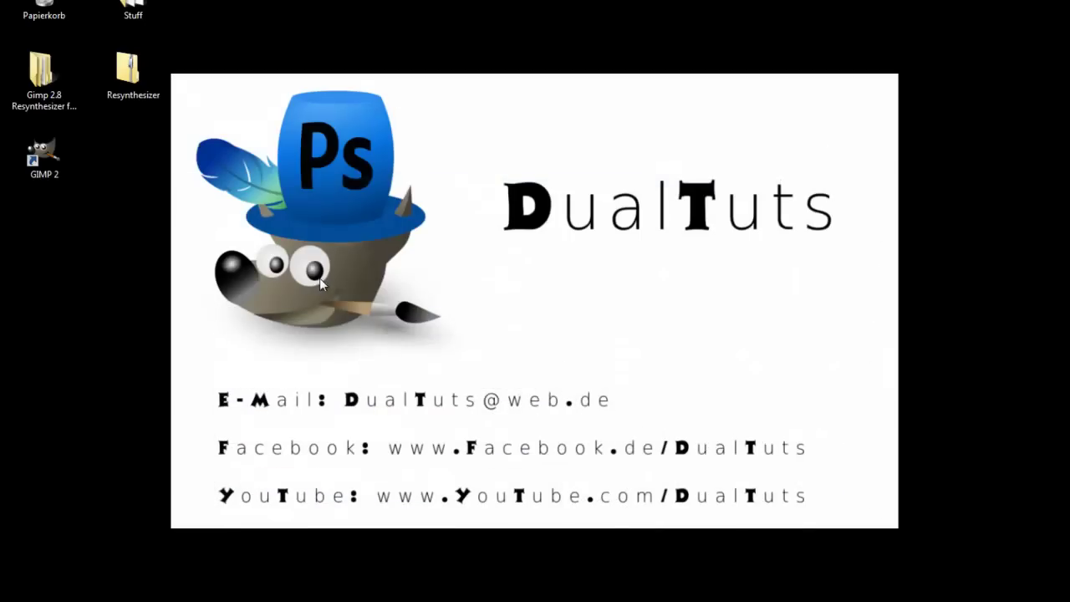
Unpack the desktop Resynthesizer zip using 7-Zip's Entpacken nach "Resynthesizer\" option
left_click(48, 156)
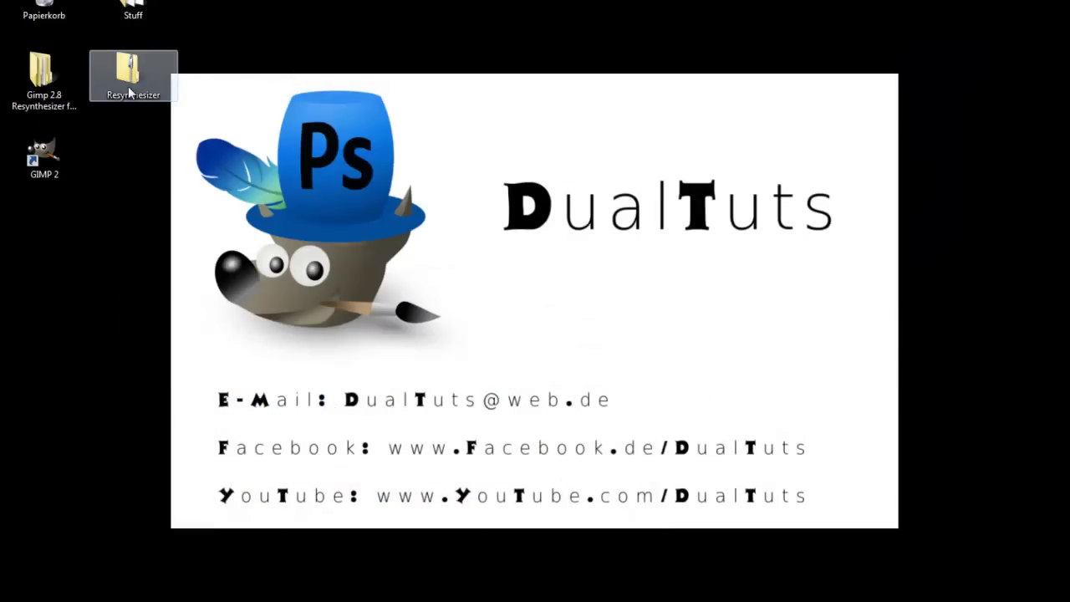
left_click(138, 86)
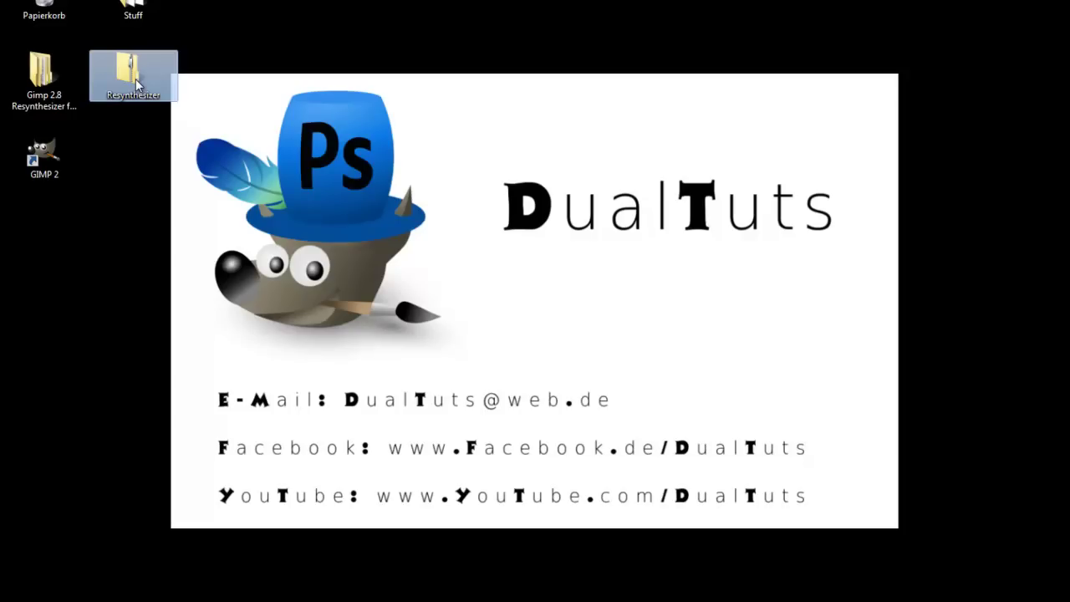
right_click(138, 86)
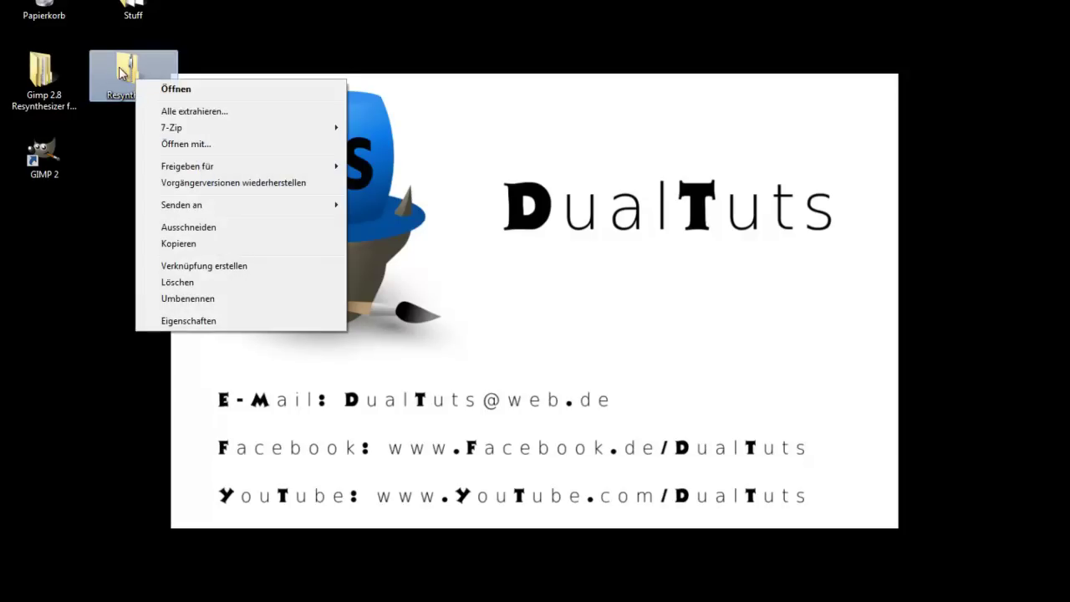
mouse_move(242, 127)
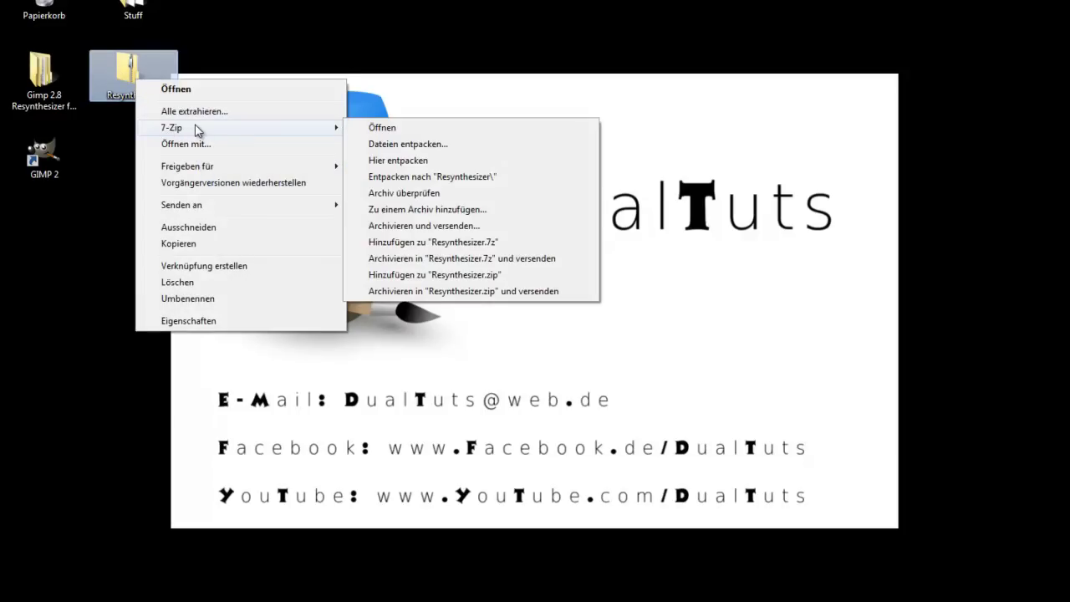
left_click(407, 178)
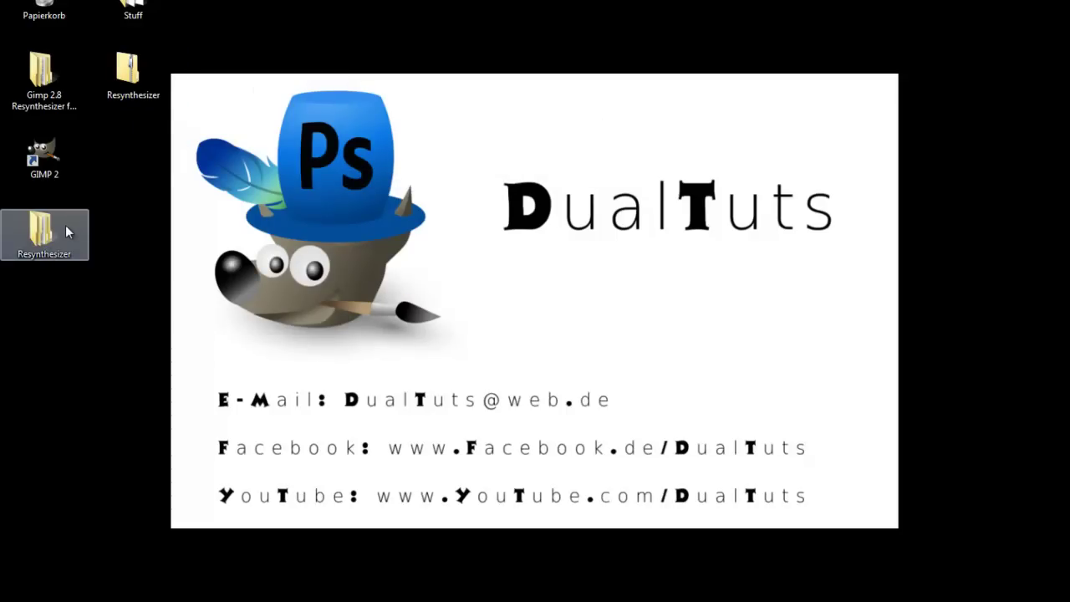
Open Resynthesizer > Resynthesizer > Resynthesizer Installation and snap that window to the left half
double_click(66, 227)
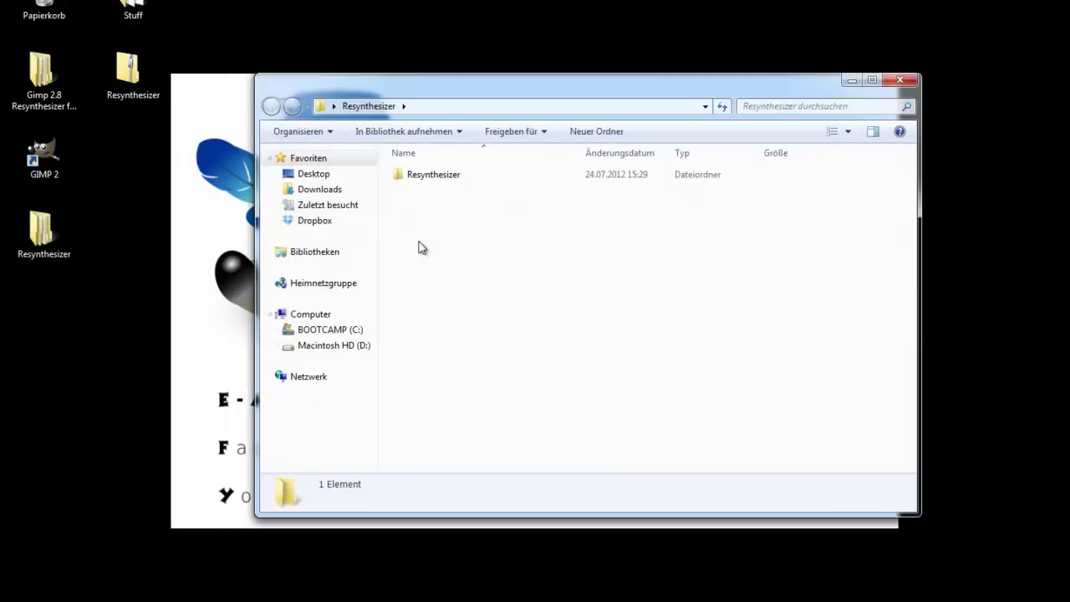
double_click(437, 177)
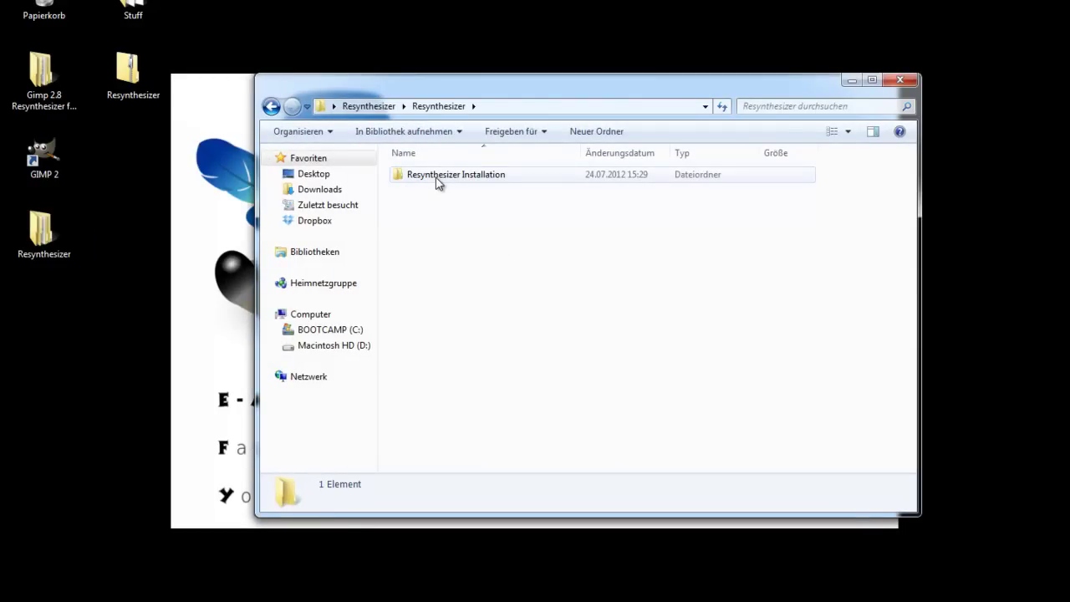
double_click(437, 177)
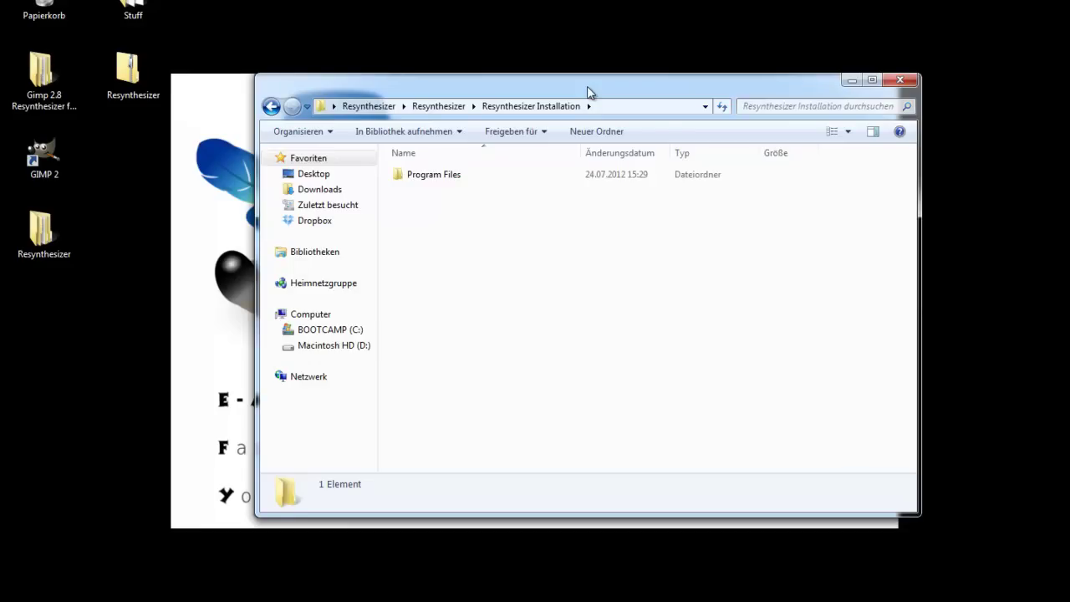
mouse_move(588, 91)
left_mouse_down()
mouse_move(623, 106)
mouse_move(490, 125)
mouse_move(528, 59)
mouse_move(1, 126)
left_mouse_up()
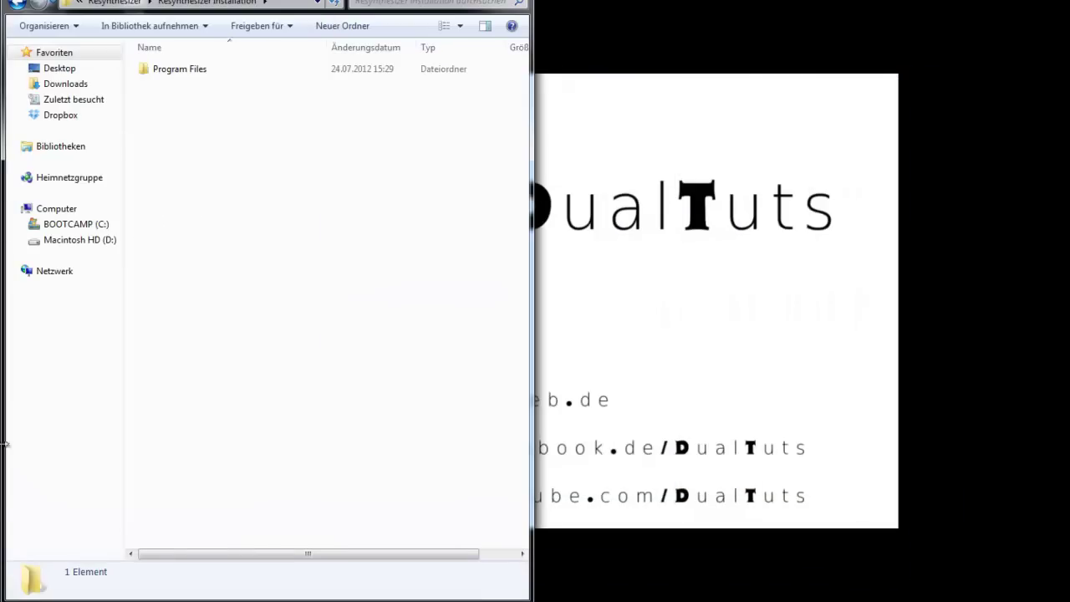
Open Computer in a second window on the right half, enter BOOTCAMP (C:) and select Programme
left_click(37, 597)
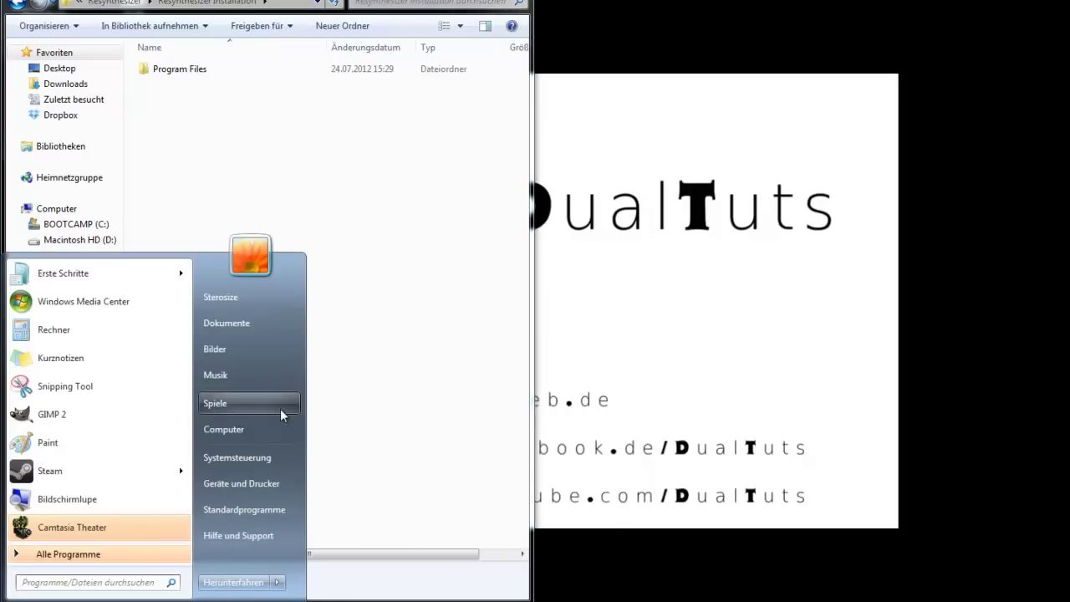
left_click(232, 428)
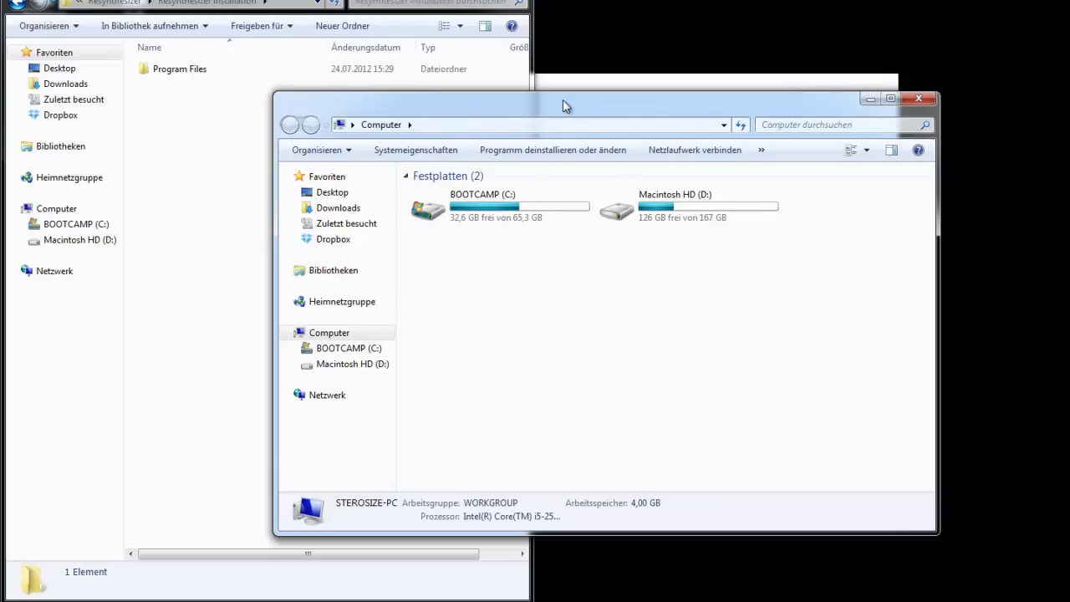
mouse_move(562, 100)
left_mouse_down()
mouse_move(1069, 115)
mouse_move(1067, 152)
left_mouse_up()
mouse_move(611, 224)
double_click(752, 77)
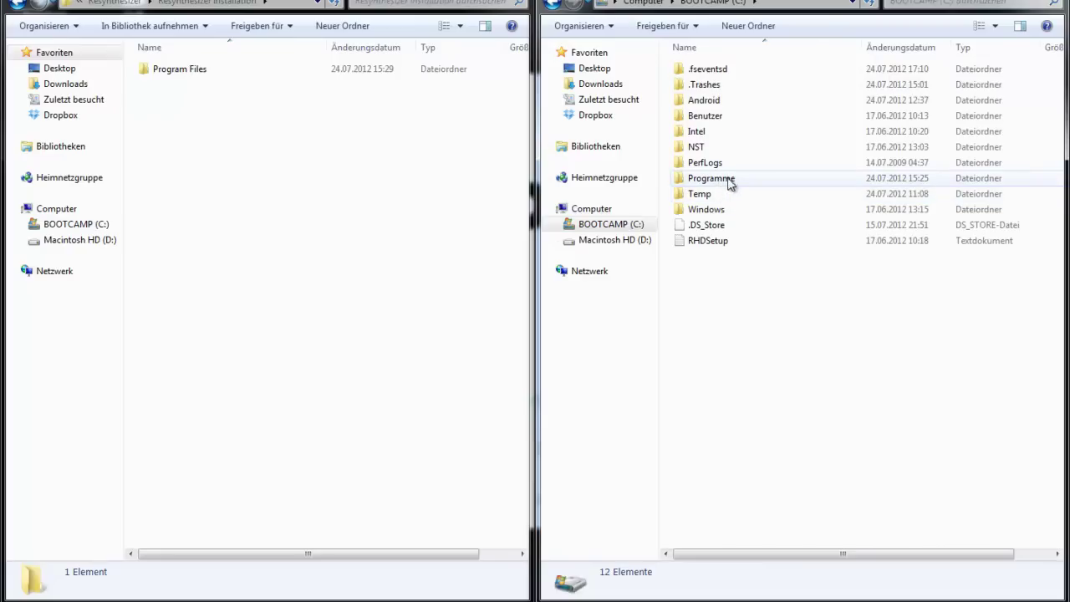
left_click(753, 179)
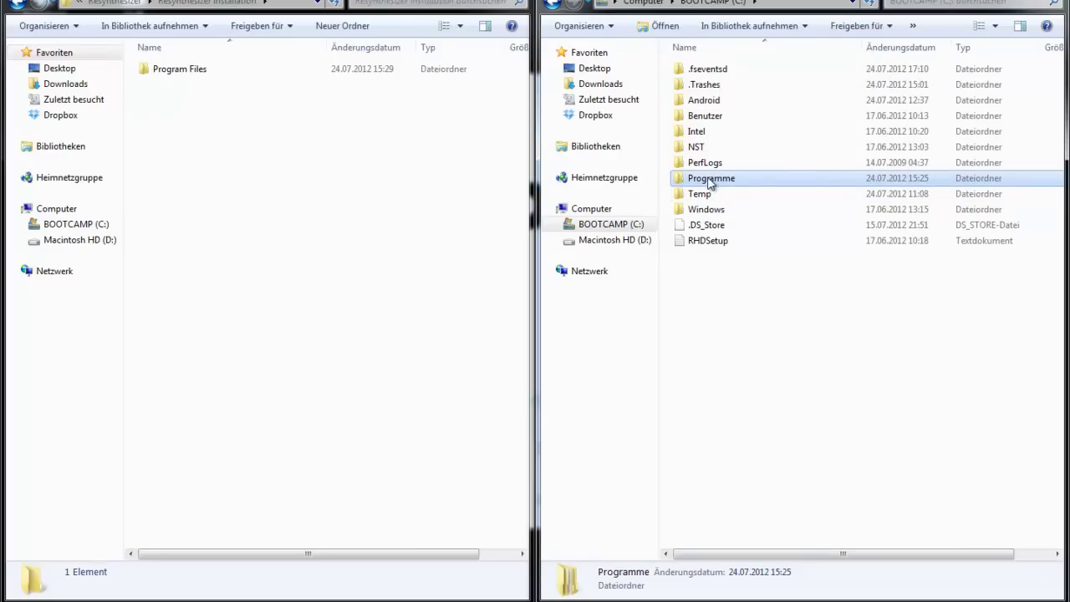
Open Programme > GIMP 2 > lib on C: and Program Files > Gimp 2 > lib > gimp in the package
double_click(729, 181)
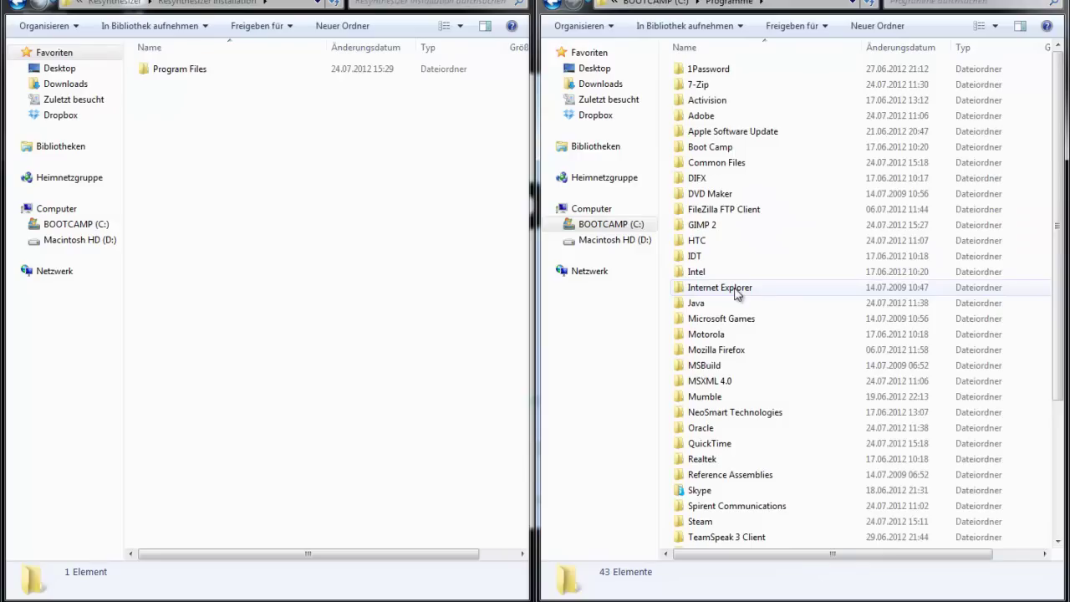
double_click(205, 71)
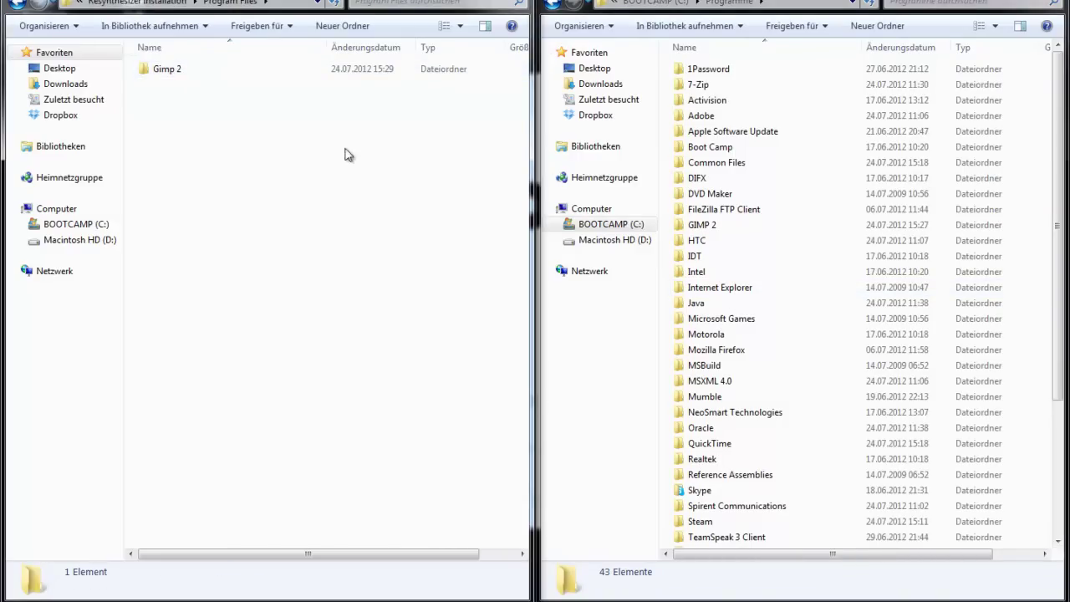
double_click(203, 71)
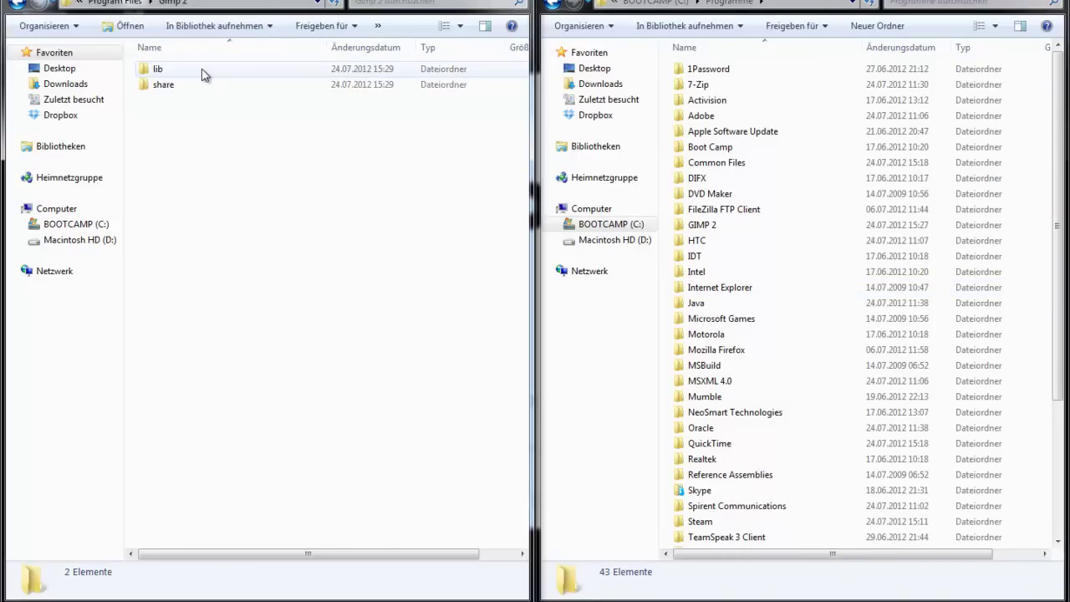
double_click(722, 226)
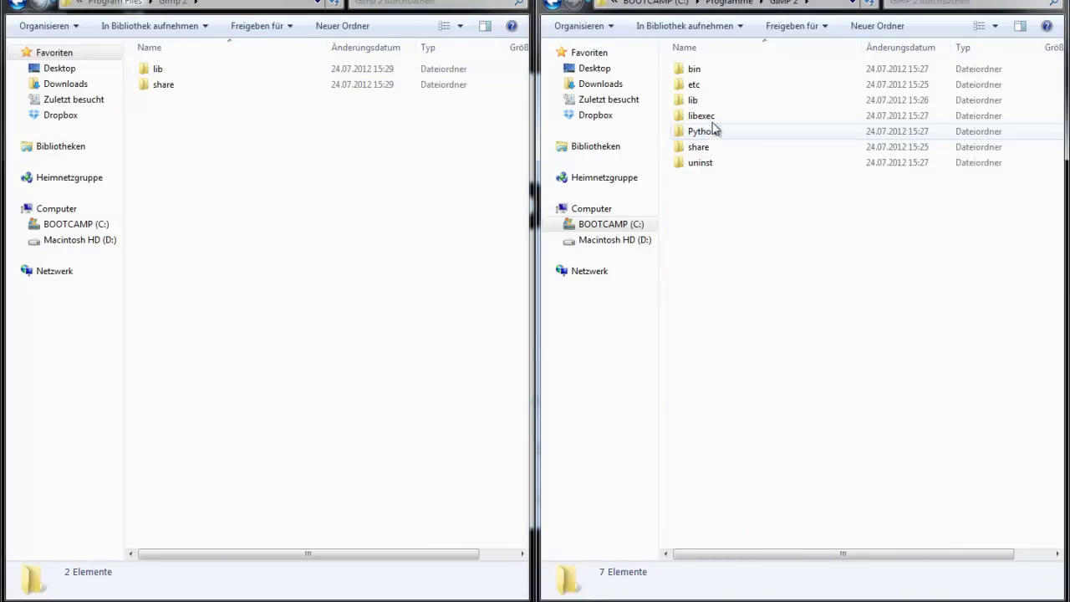
double_click(706, 100)
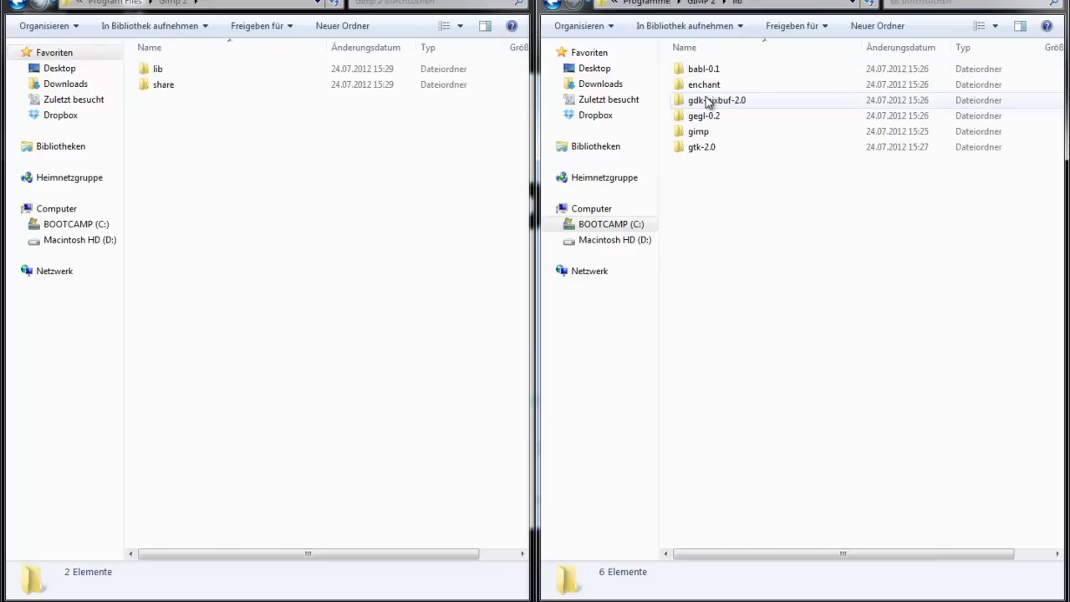
double_click(173, 71)
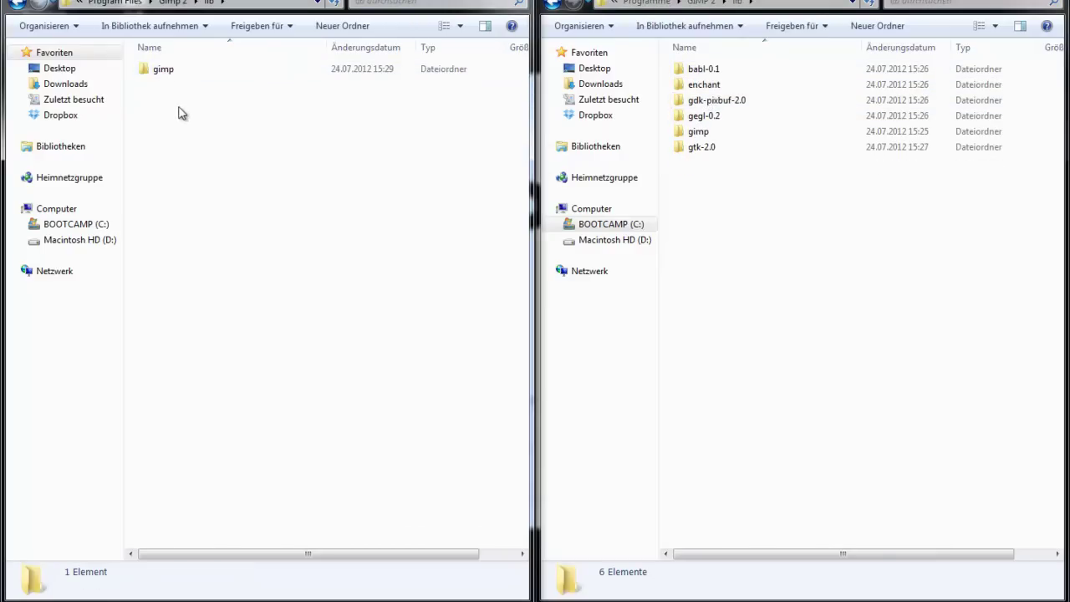
double_click(163, 71)
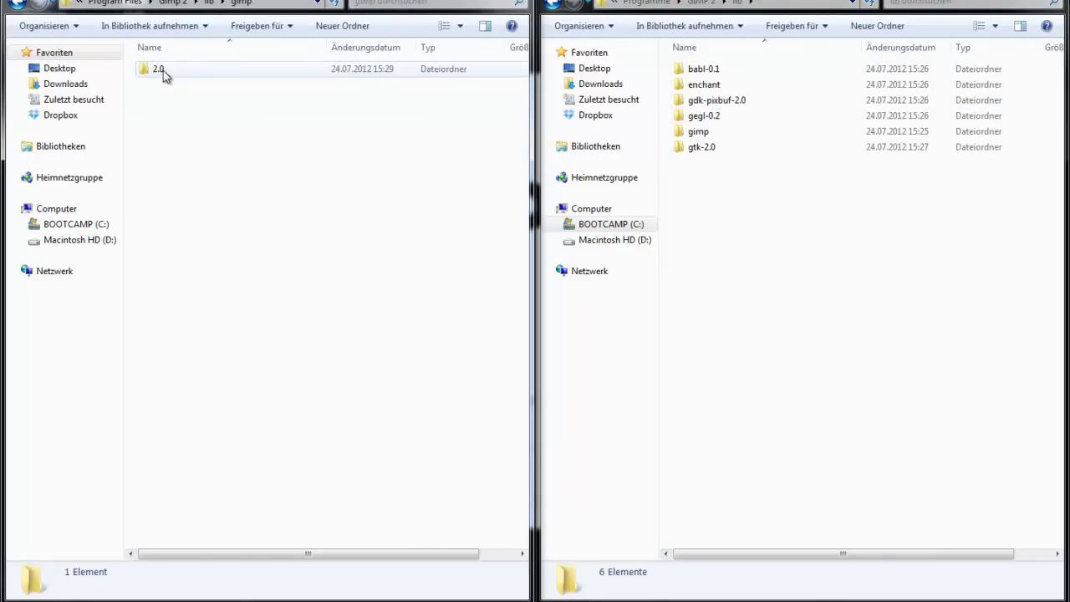
Continue into gimp > 2.0 > plug-ins on both sides
double_click(698, 132)
double_click(708, 71)
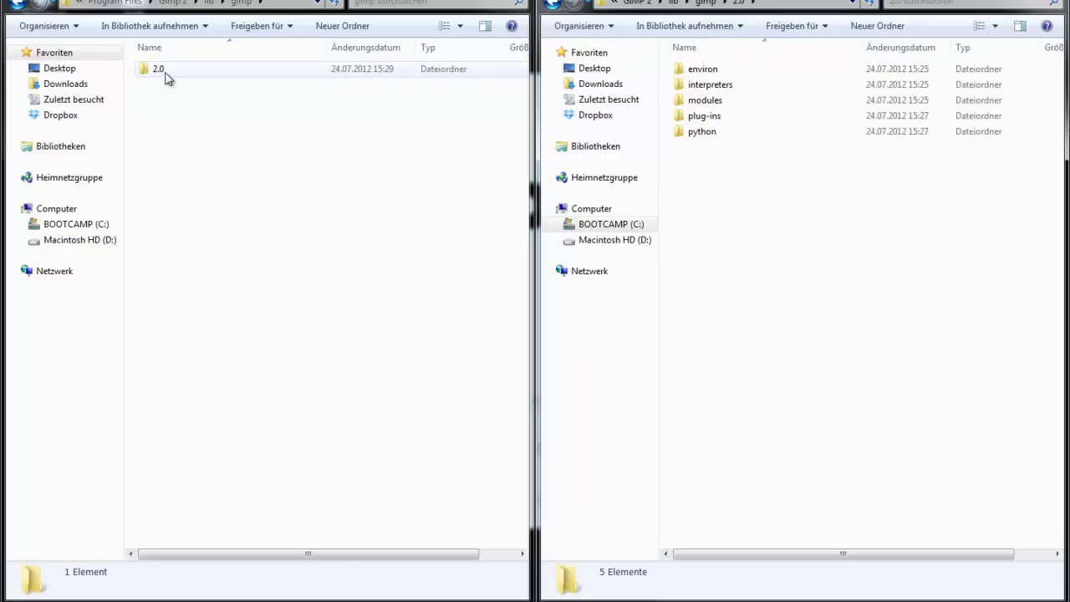
double_click(165, 73)
double_click(178, 70)
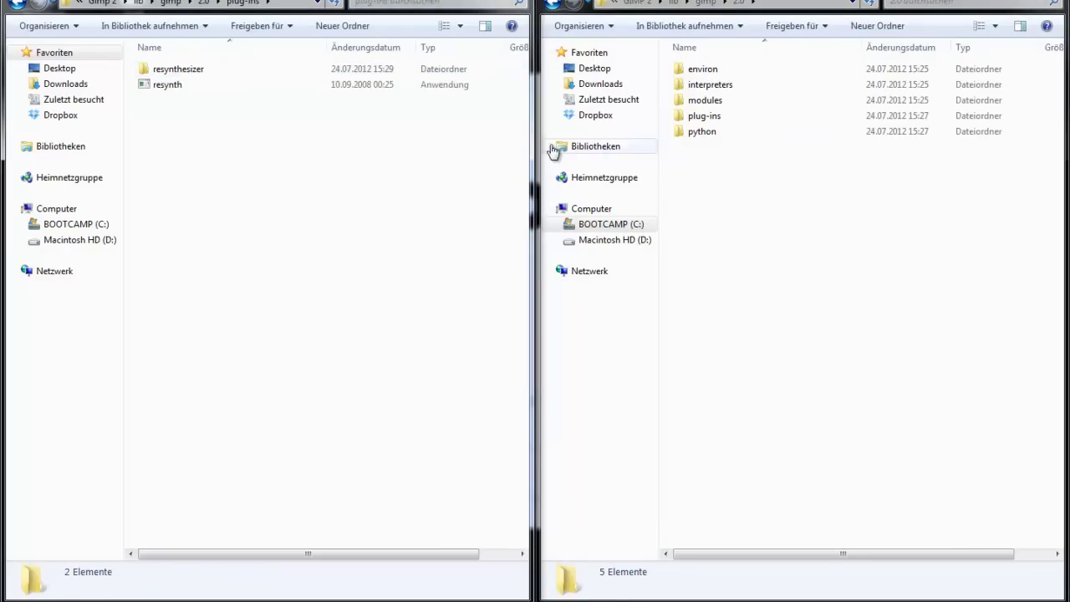
left_click(712, 115)
double_click(712, 115)
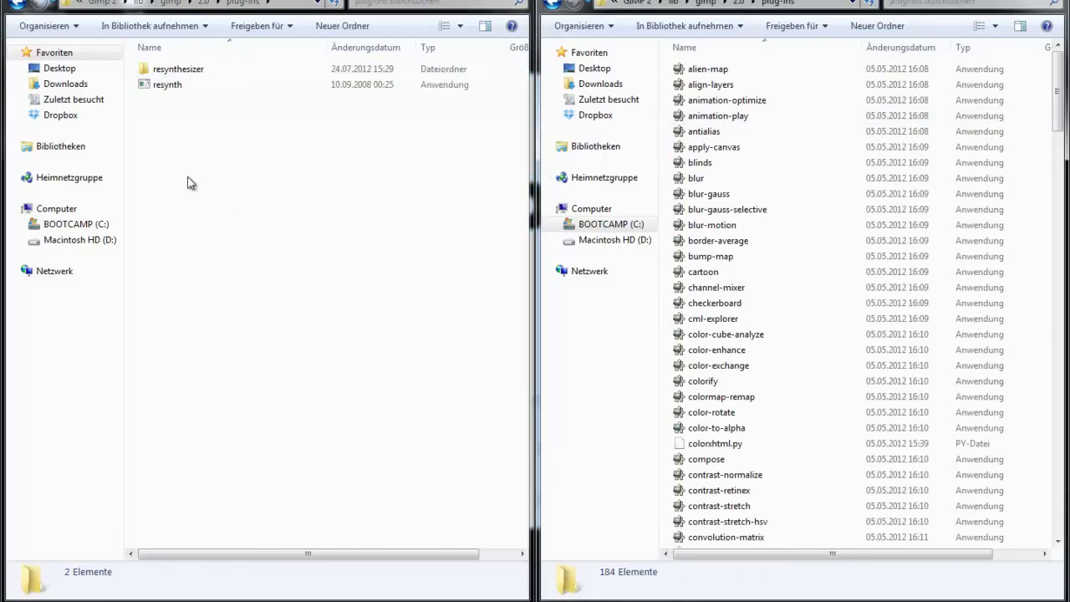
Drag the resynthesizer folder and resynth file into GIMP 2's plug-ins, approving with Fortsetzen
mouse_move(214, 104)
left_mouse_down()
mouse_move(174, 67)
mouse_move(178, 76)
left_mouse_up()
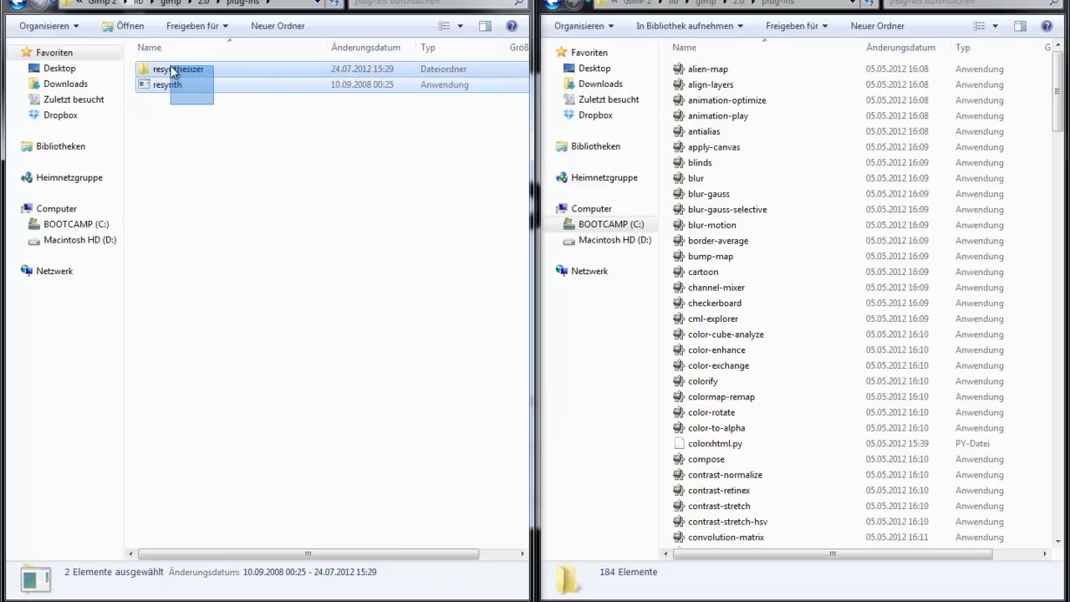
left_click_drag(178, 76, 171, 71)
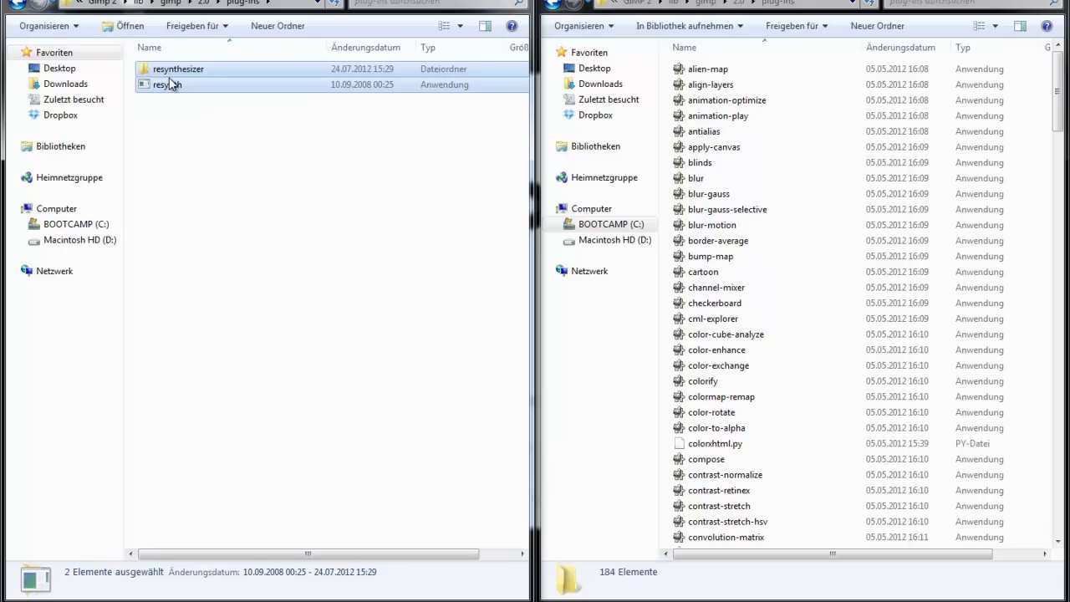
mouse_move(170, 84)
left_mouse_down()
mouse_move(444, 176)
mouse_move(713, 237)
mouse_move(849, 156)
mouse_move(737, 125)
mouse_move(716, 74)
mouse_move(678, 59)
mouse_move(730, 62)
mouse_move(733, 48)
mouse_move(679, 49)
mouse_move(840, 82)
mouse_move(871, 37)
mouse_move(880, 51)
mouse_move(898, 47)
mouse_move(777, 52)
left_mouse_up()
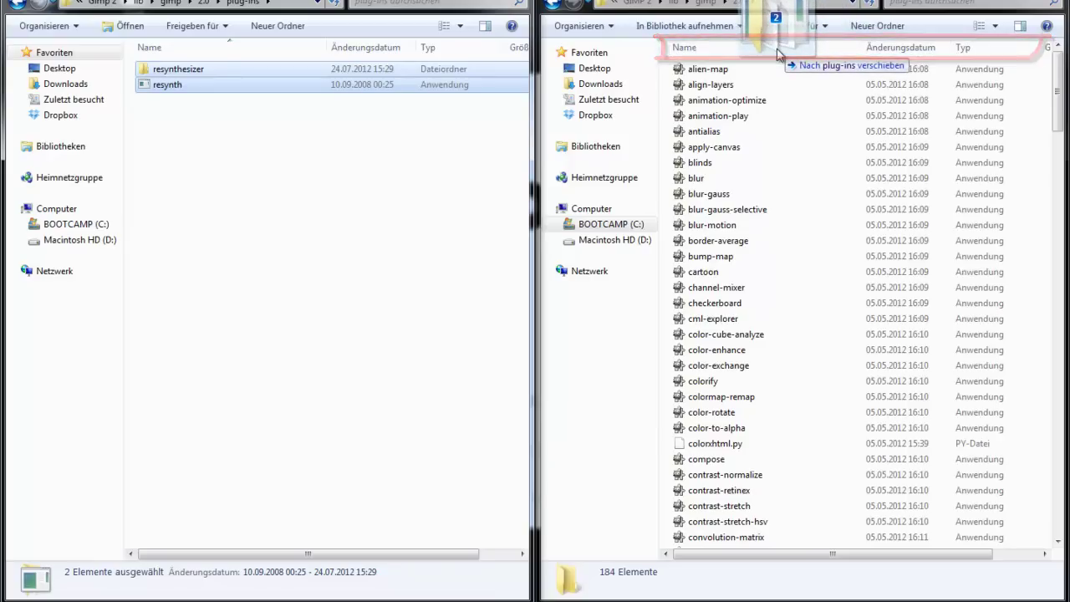
mouse_move(776, 48)
left_mouse_down()
mouse_move(779, 91)
mouse_move(760, 52)
left_mouse_up()
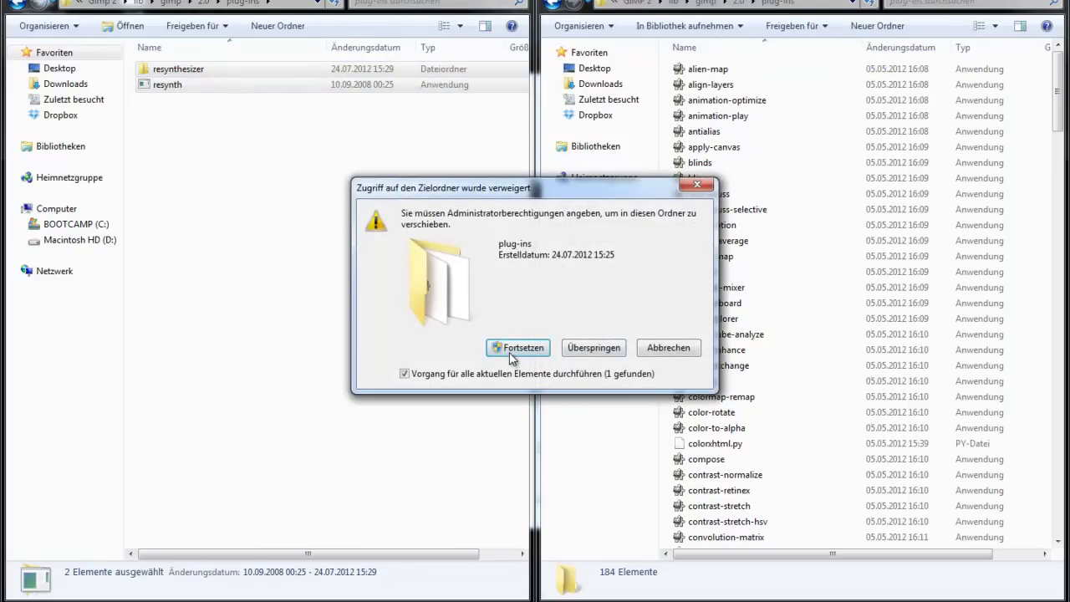
left_click(510, 351)
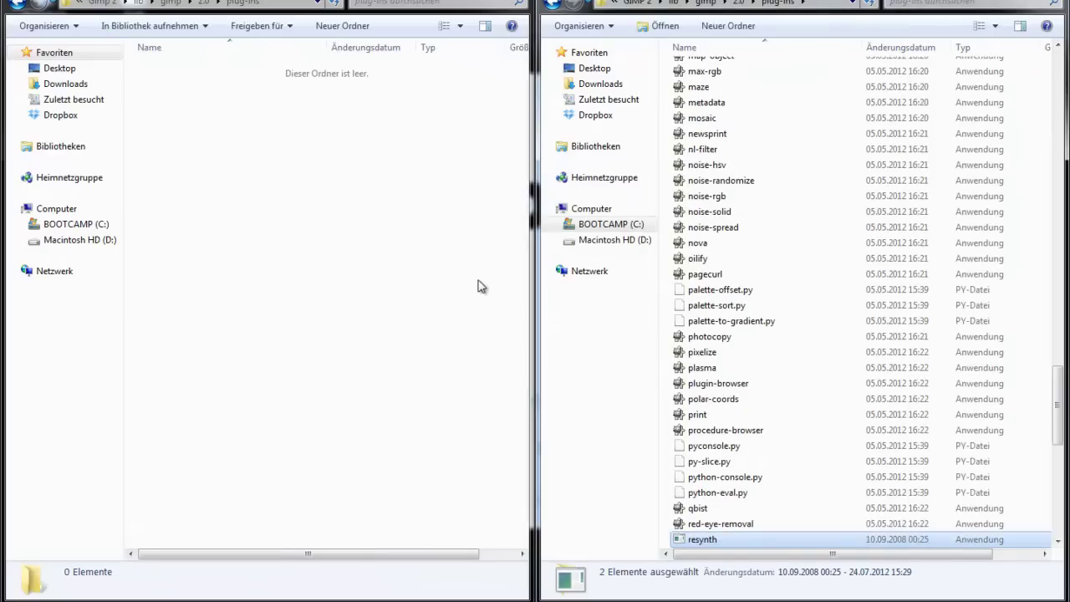
scroll(758, 303, "down", 5)
scroll(769, 298, "down", 5)
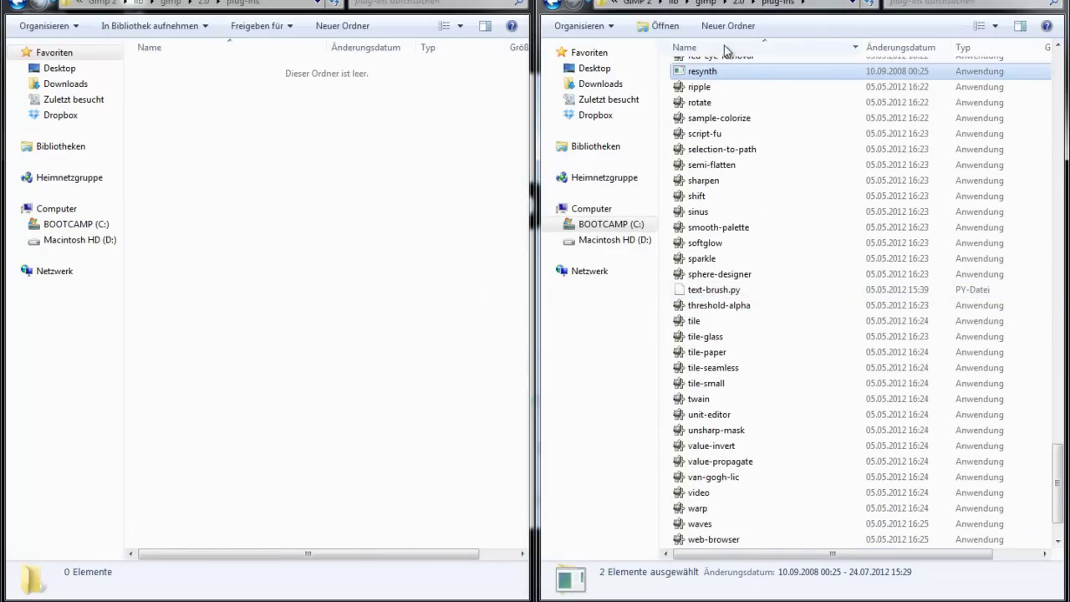
scroll(727, 293, "up", 8)
scroll(710, 409, "up", 2)
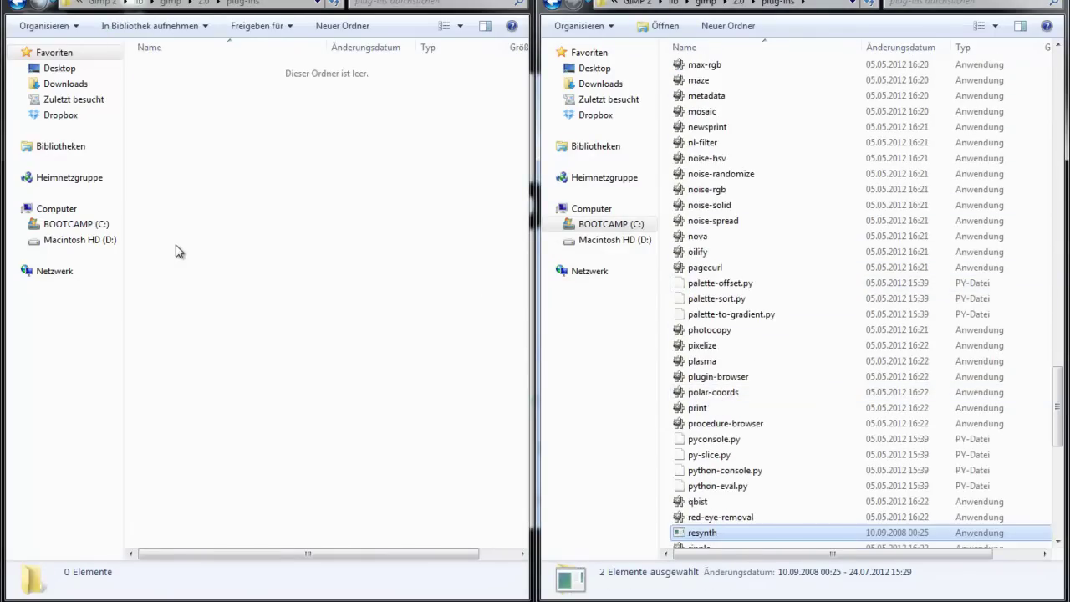
Navigate the left window back up to the package's Gimp 2 folder and open share
left_click(382, 250)
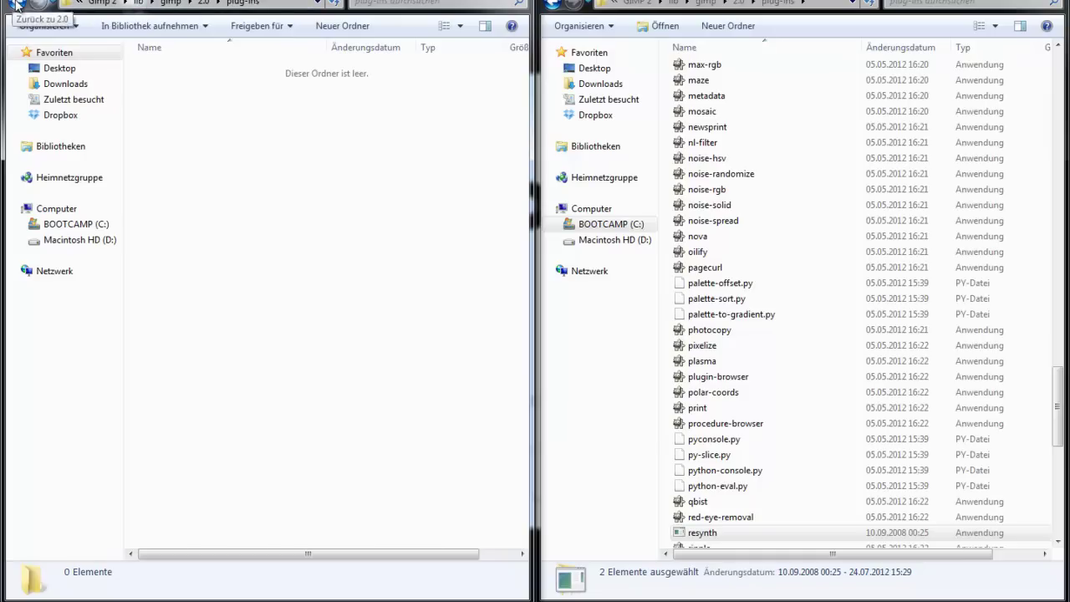
left_click(17, 5)
left_click(17, 4)
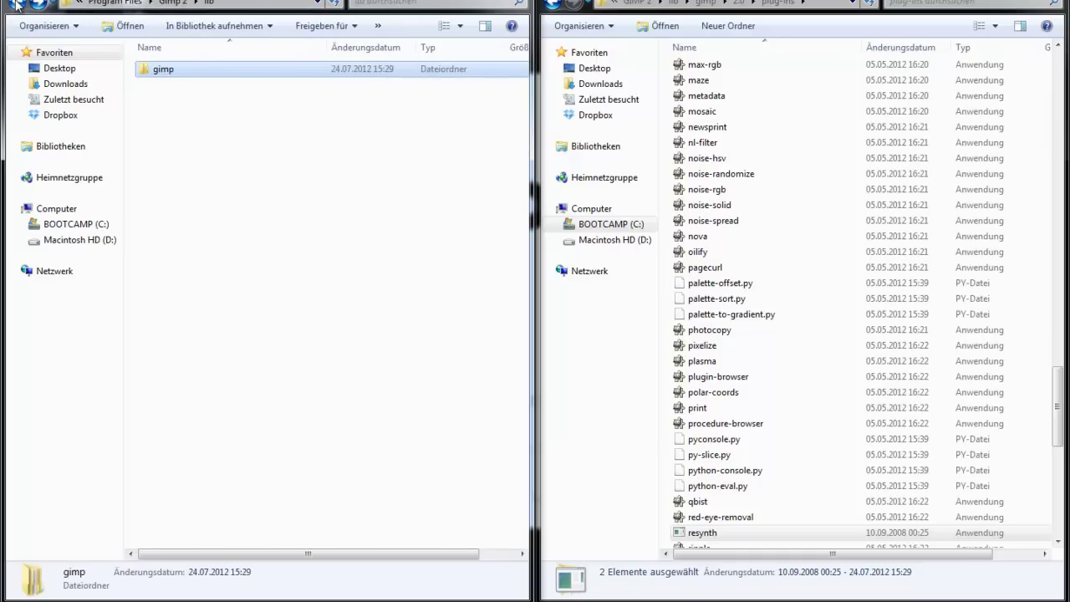
left_click(16, 4)
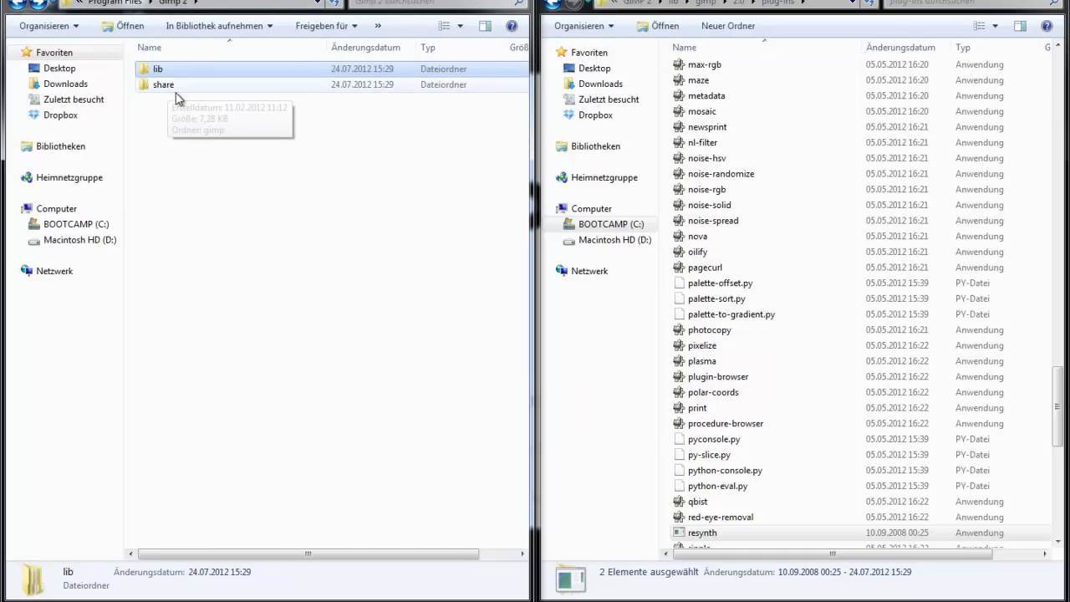
left_click(311, 195)
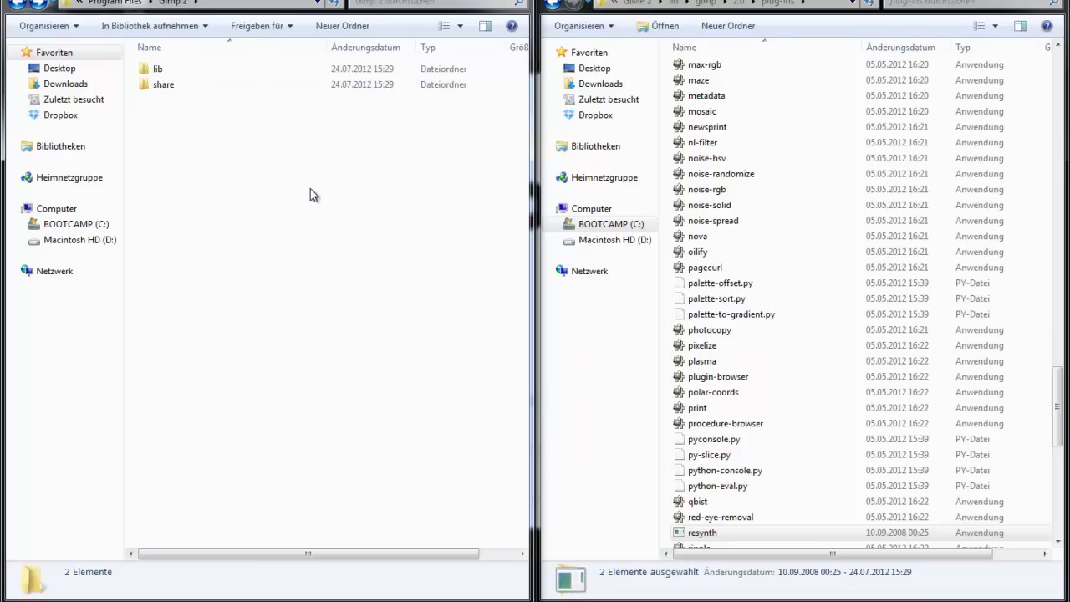
left_click(178, 86)
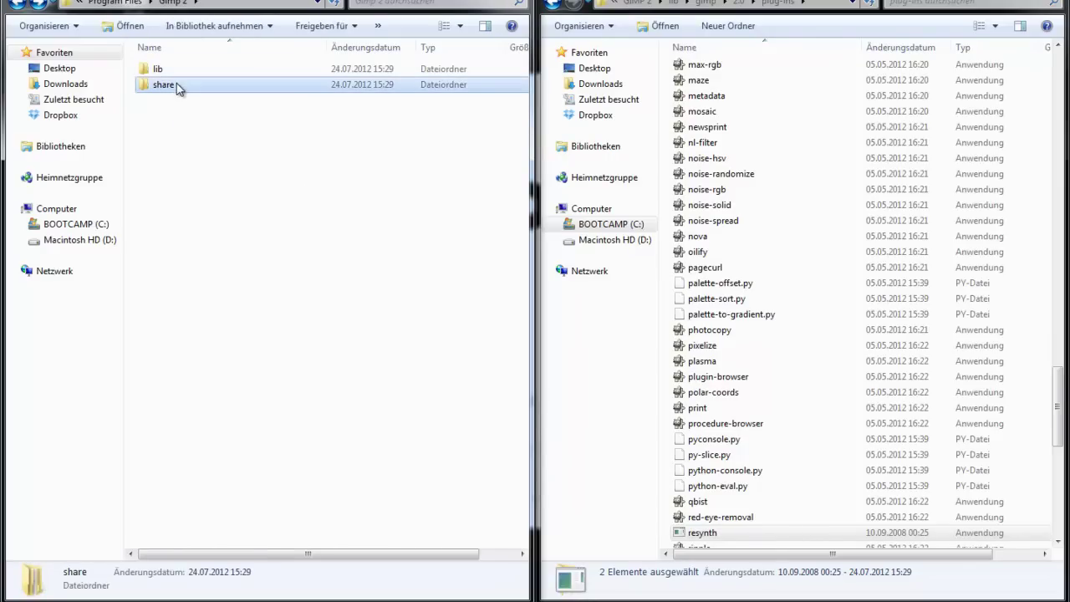
double_click(192, 87)
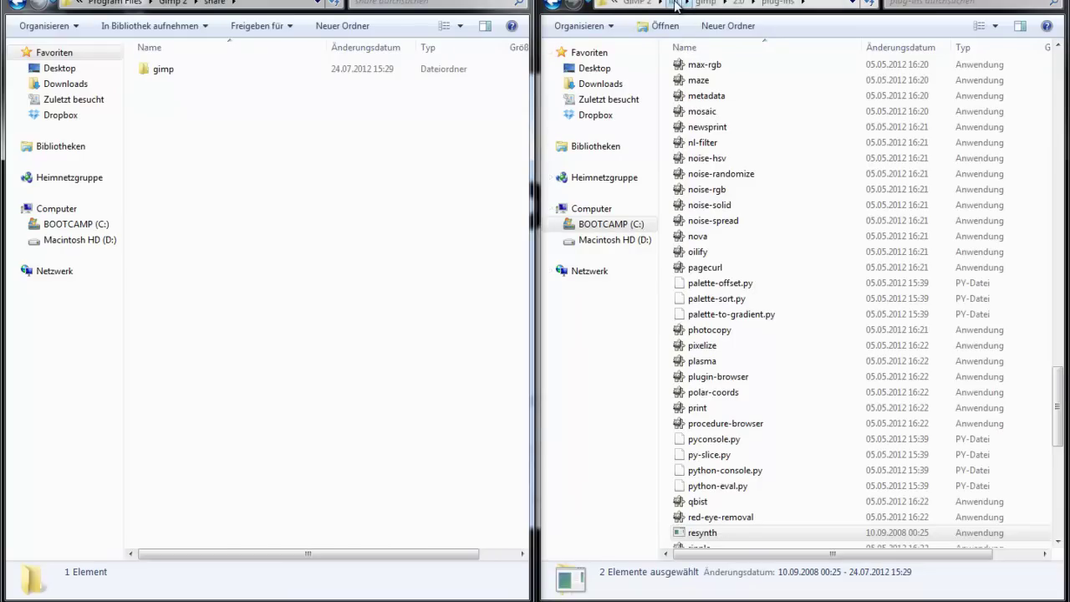
Open share > gimp > 2.0 > scripts under GIMP 2 and gimp > 2.0 > scripts in the package
left_click(639, 3)
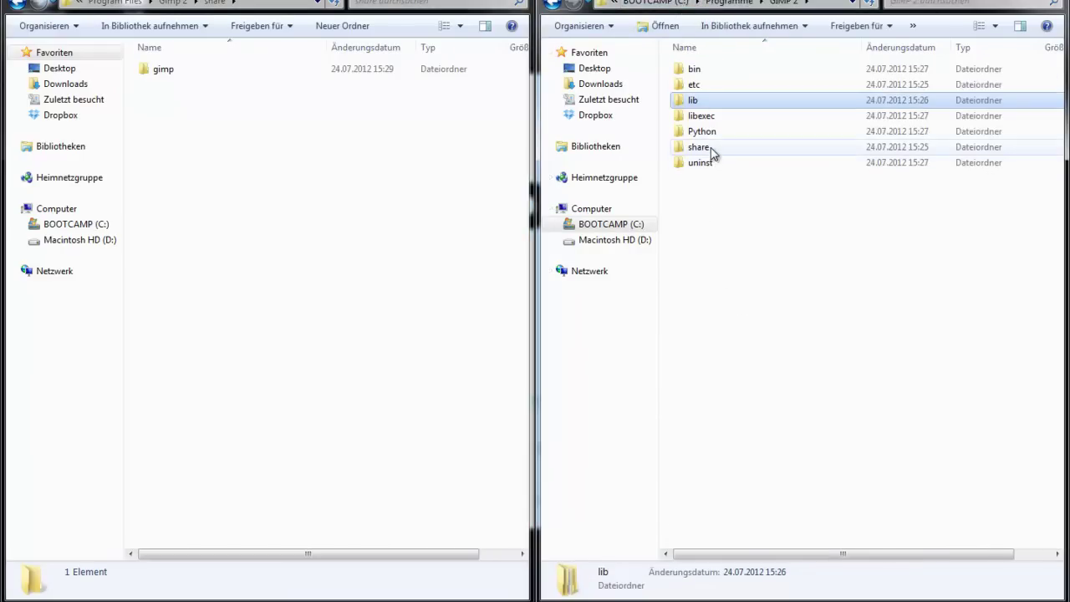
double_click(711, 151)
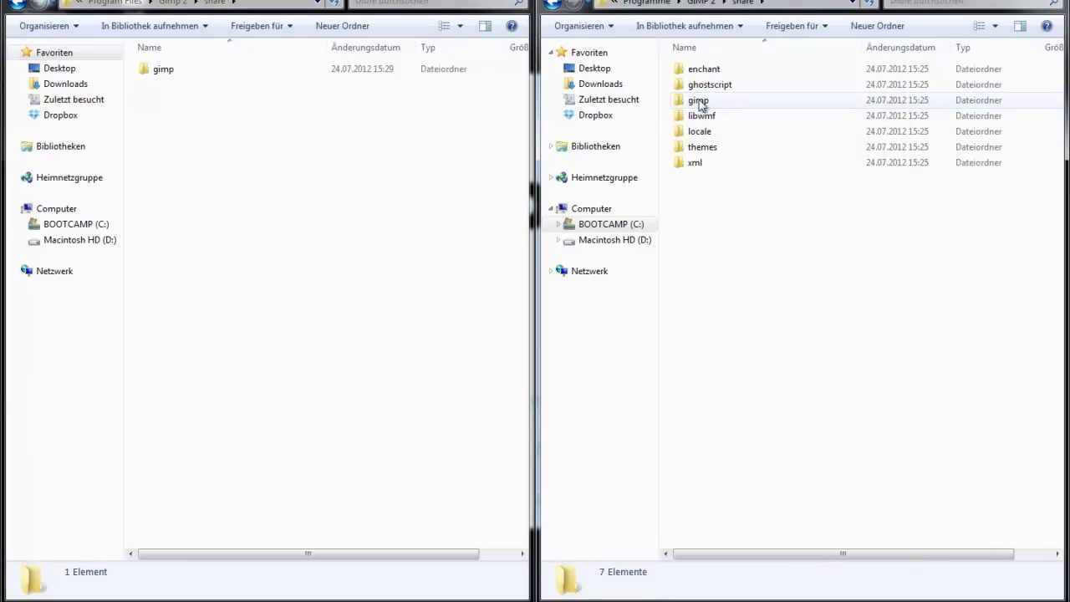
double_click(700, 101)
double_click(210, 72)
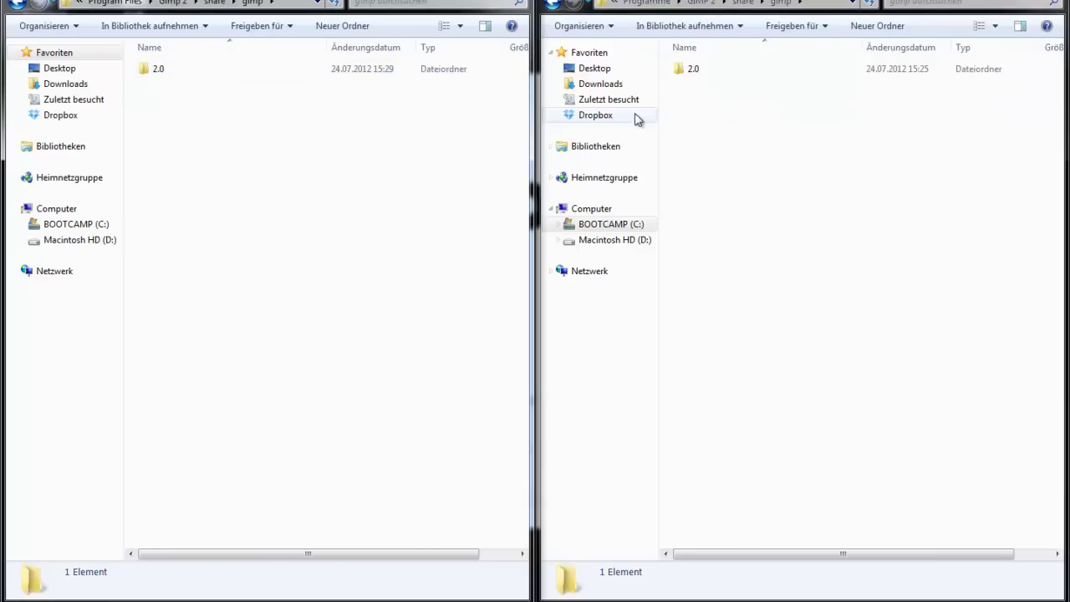
double_click(711, 72)
left_click(222, 73)
double_click(223, 73)
left_click(196, 69)
double_click(195, 70)
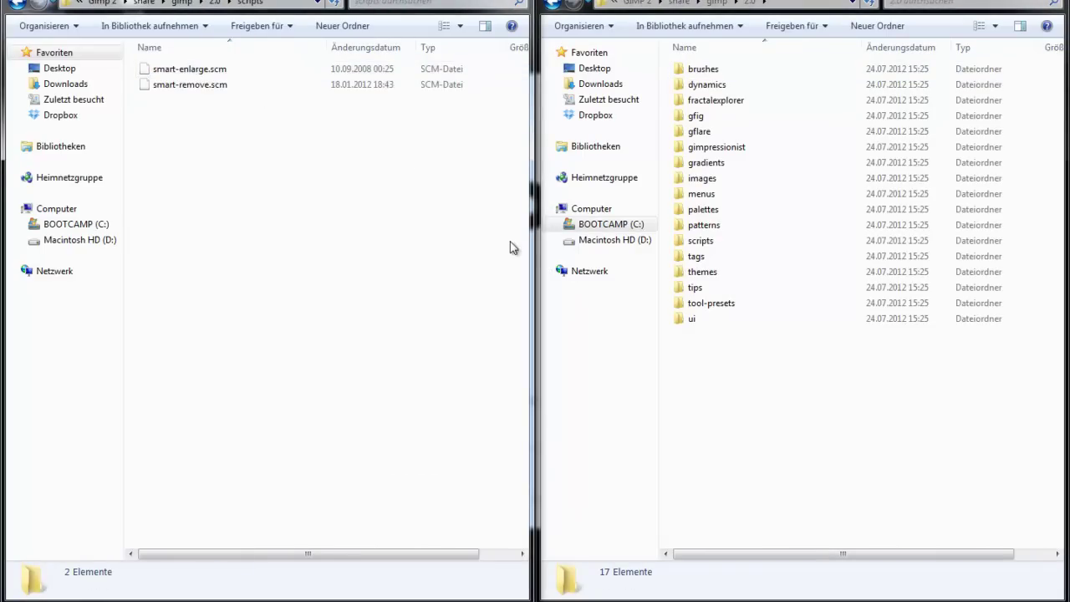
double_click(701, 241)
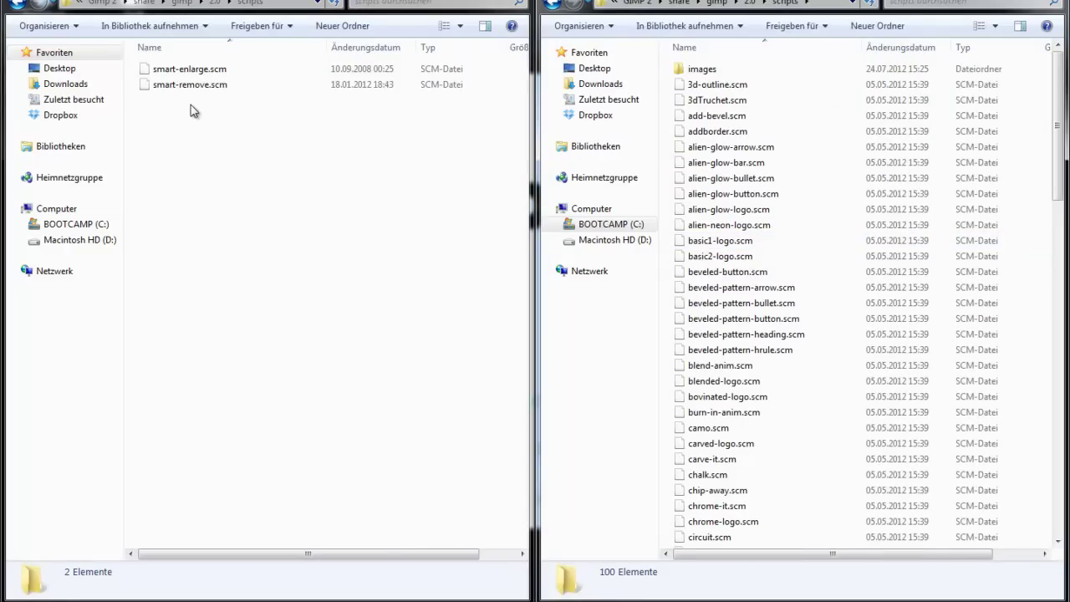
Drag smart-enlarge.scm and smart-remove.scm into GIMP 2's scripts folder, confirming with Fortsetzen
mouse_move(180, 85)
left_mouse_down()
mouse_move(158, 92)
mouse_move(150, 72)
mouse_move(796, 220)
mouse_move(748, 53)
left_mouse_up()
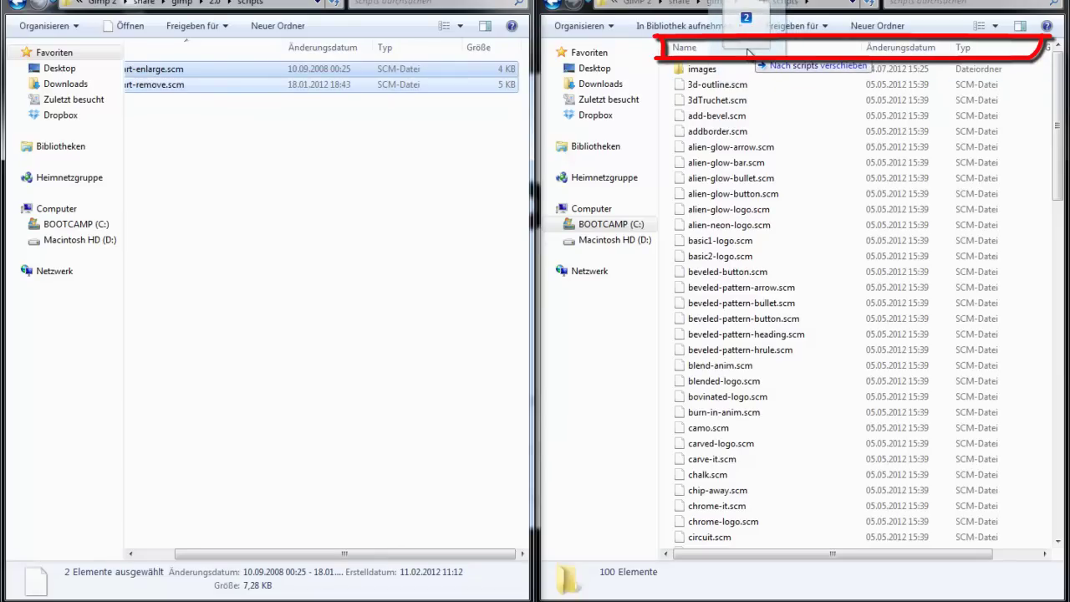
left_click_drag(749, 53, 748, 60)
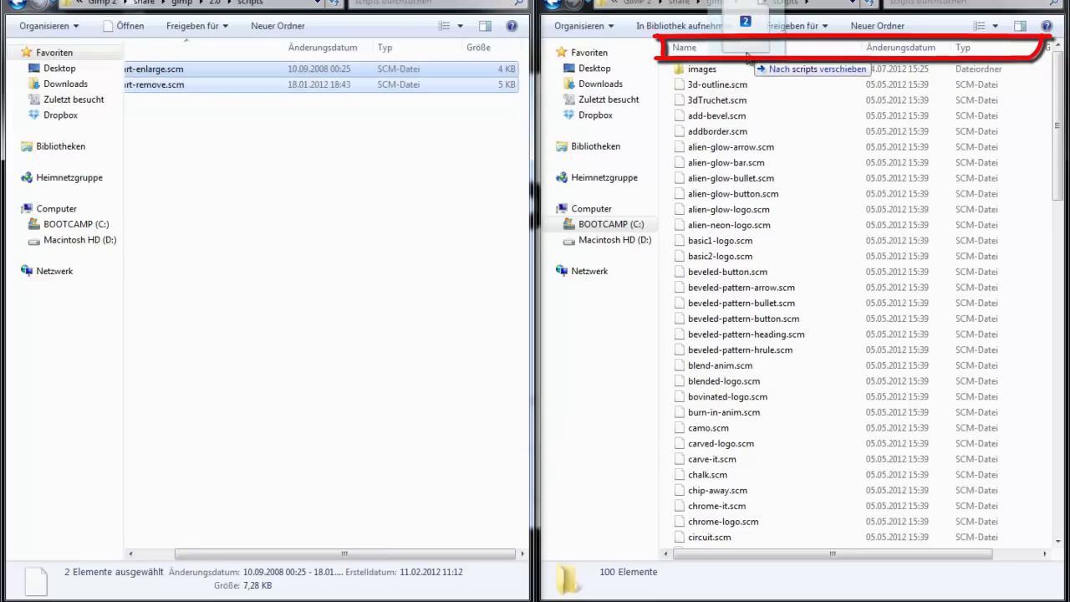
left_click_drag(747, 58, 747, 58)
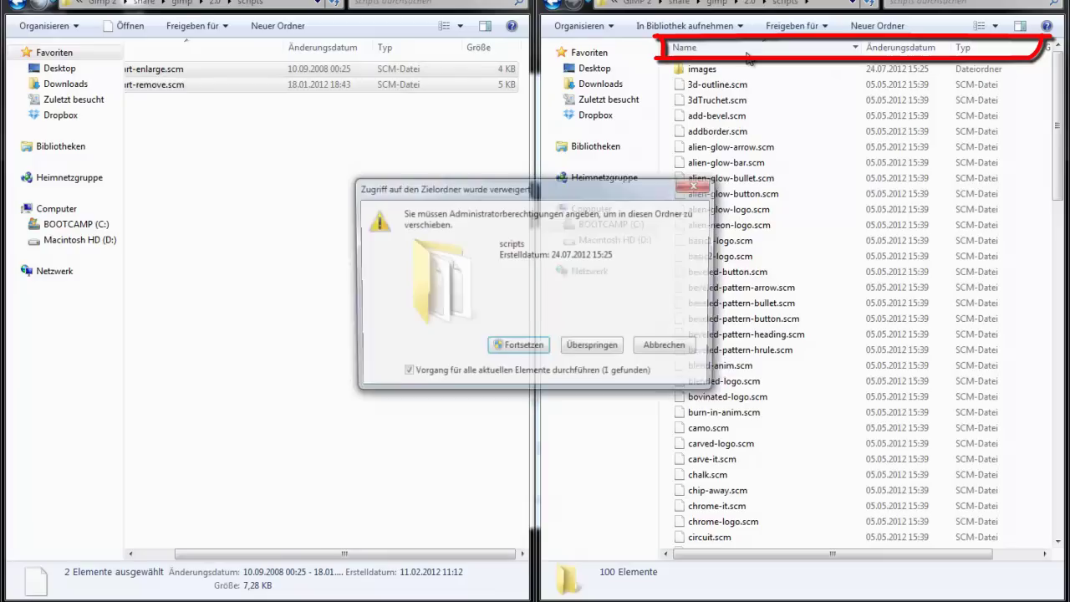
left_click(502, 348)
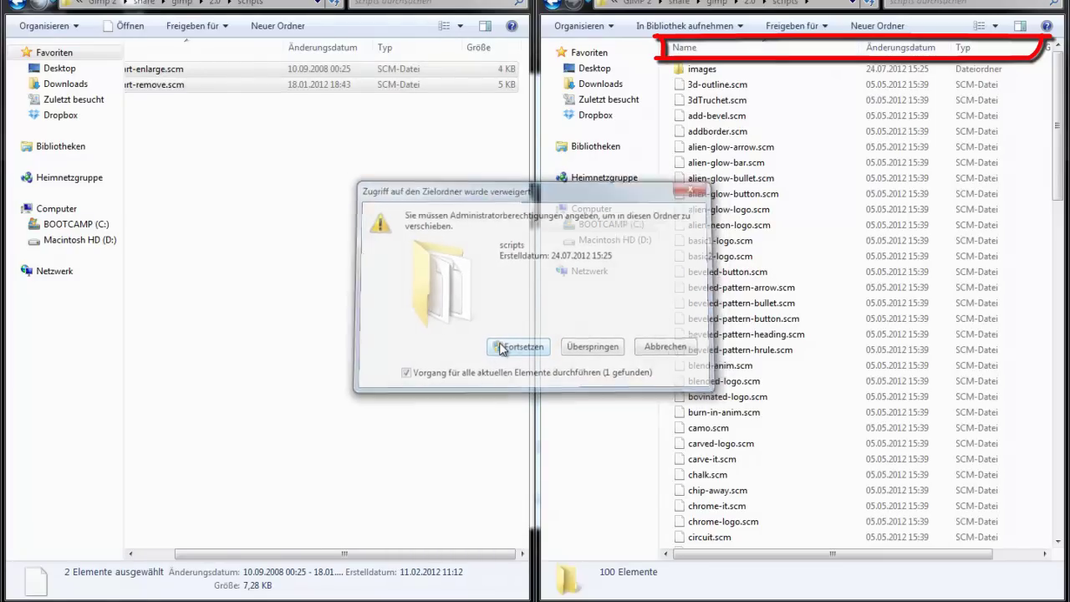
scroll(760, 275, "down", 6)
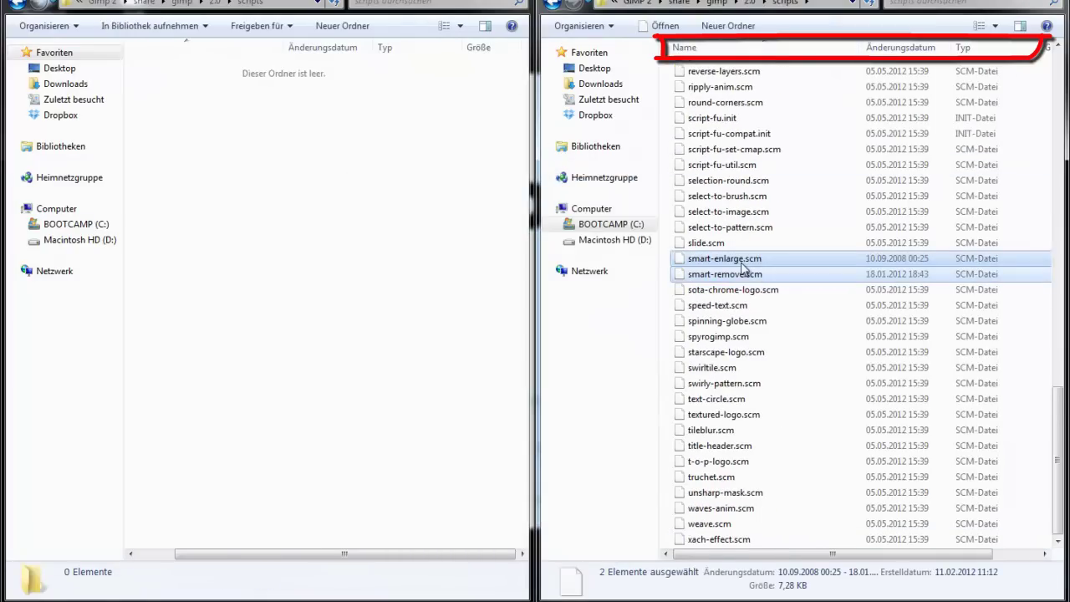
Refresh GIMP's scripts folder, step the package window back to share, then close both windows with Alt+F4
left_click(801, 3)
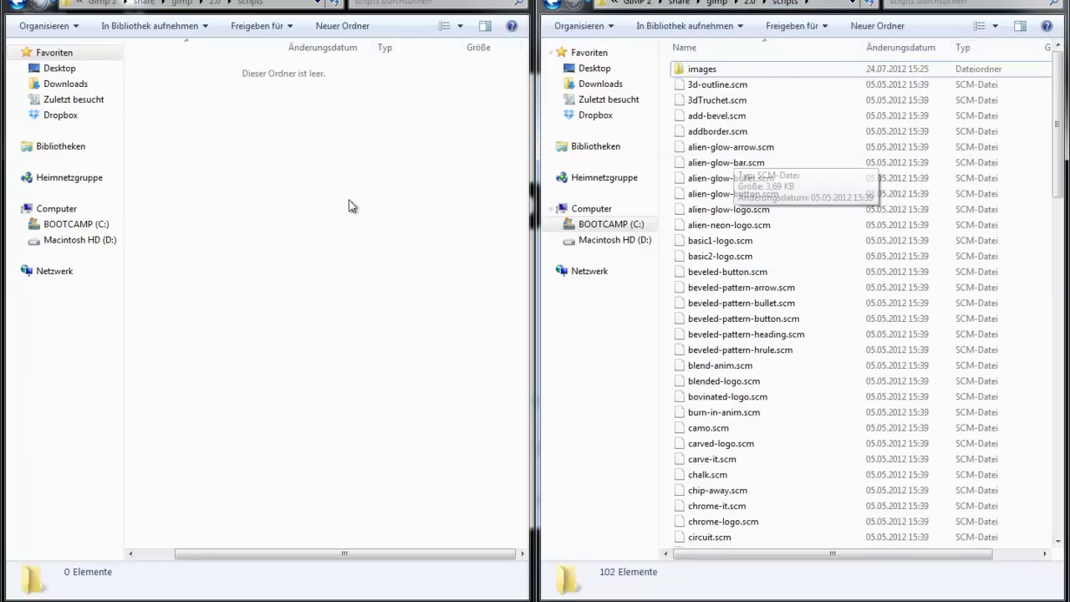
left_click(104, 3)
left_click(114, 2)
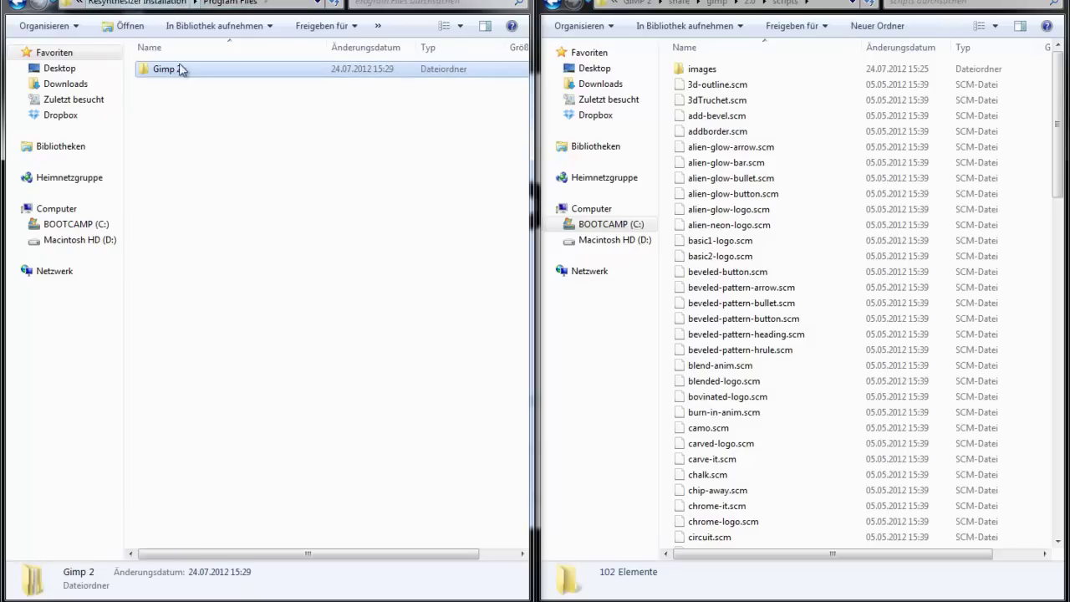
double_click(174, 71)
left_click(184, 86)
double_click(184, 86)
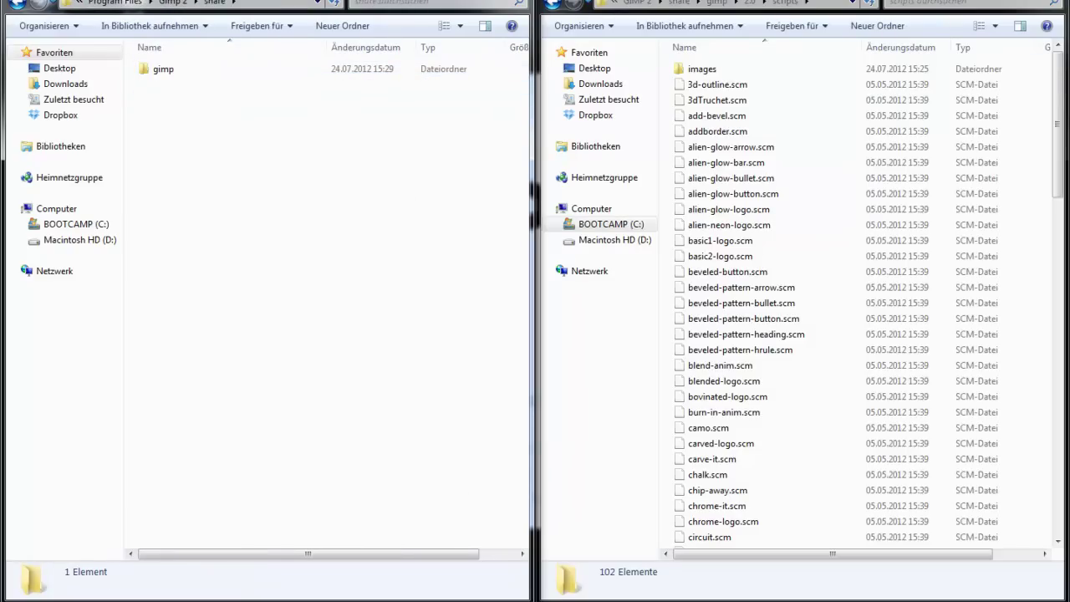
key("alt+F4")
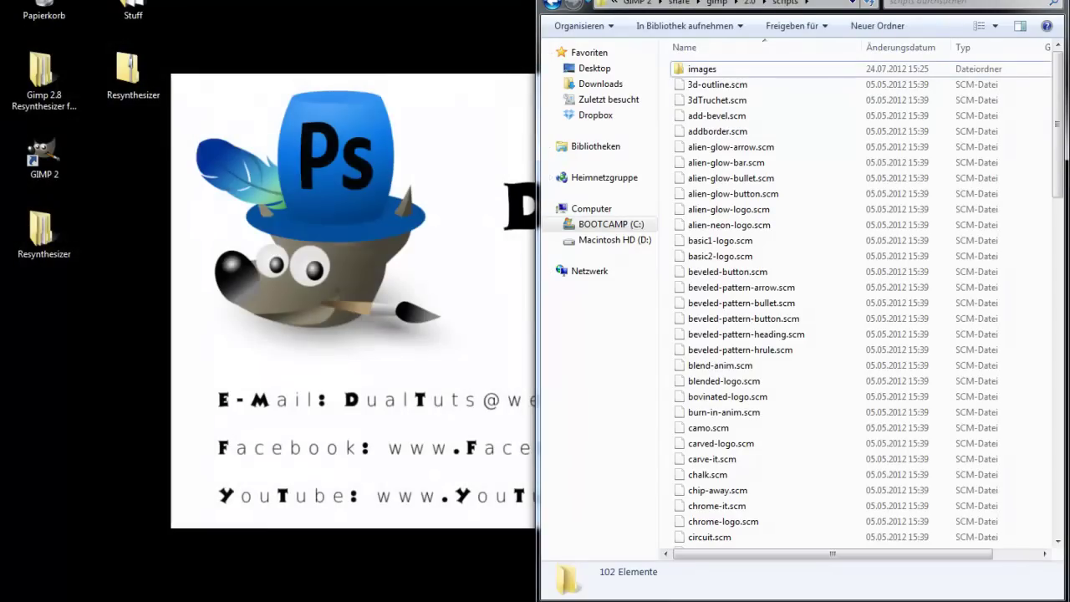
key("alt+F4")
Launch GIMP 2 from its desktop icon and choose 'Auf Antwort des Programms warten' when prompted
double_click(42, 157)
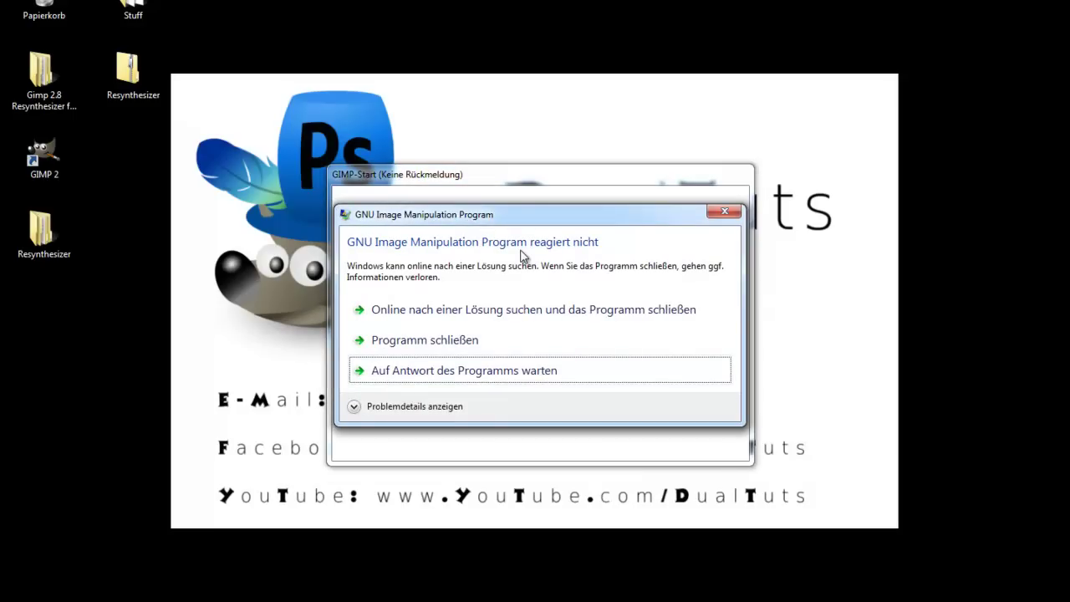
left_click(454, 361)
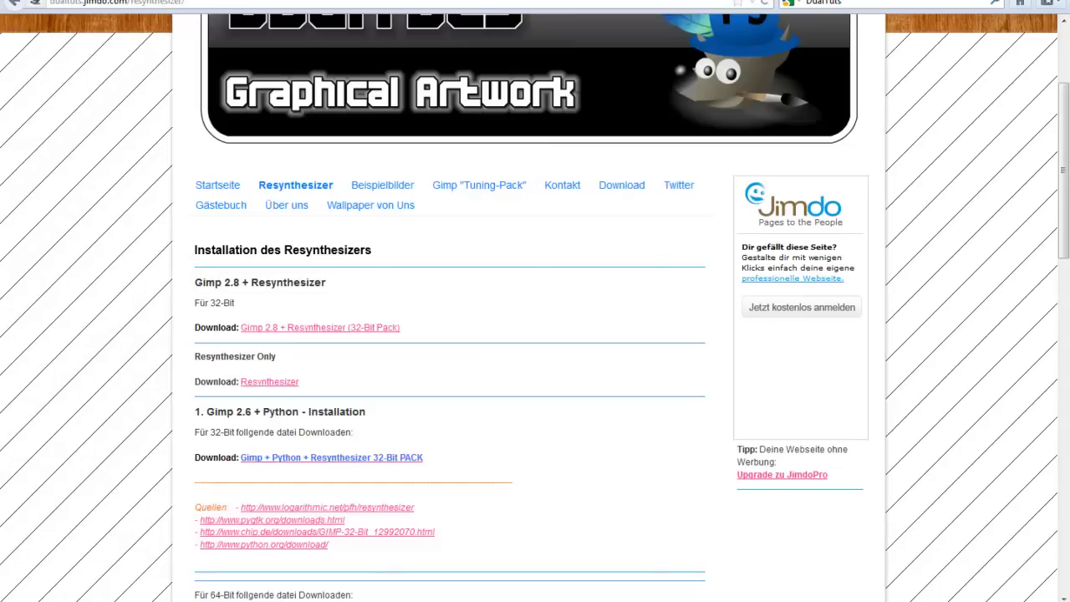
Open Google in a new browser tab
key("ctrl+t")
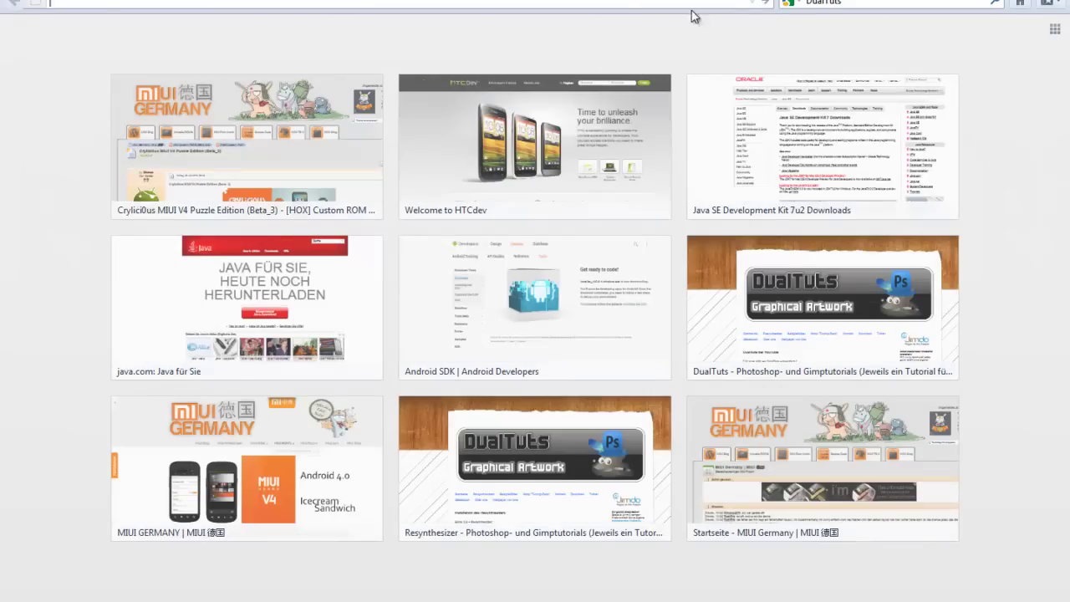
key("ctrl+k")
type("google")
key("Return")
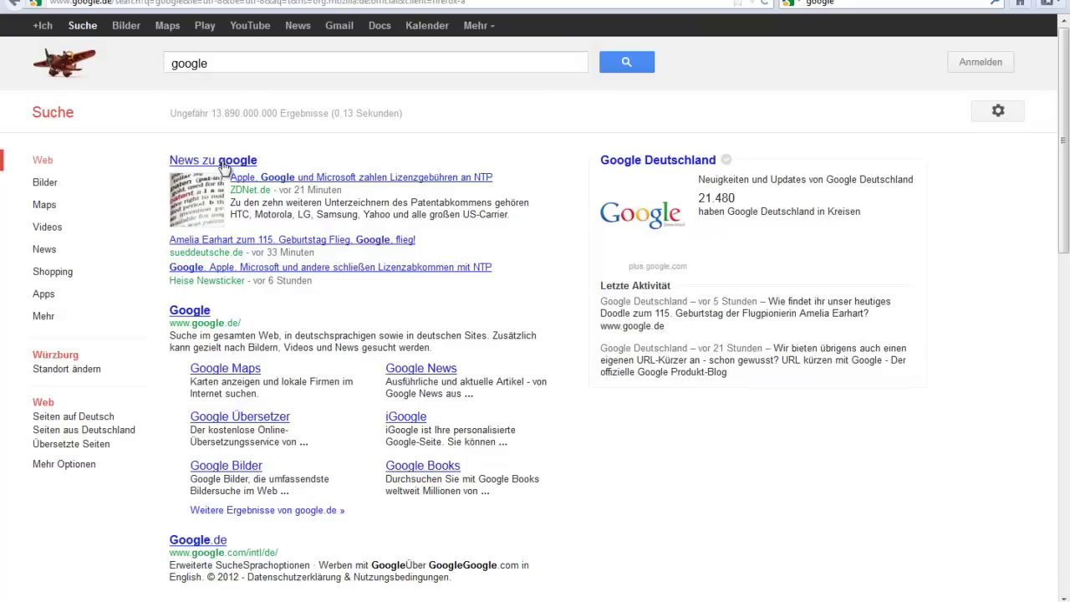
Replace the old search term and search Google for 'beach'
left_click(219, 69)
key("BackSpace")
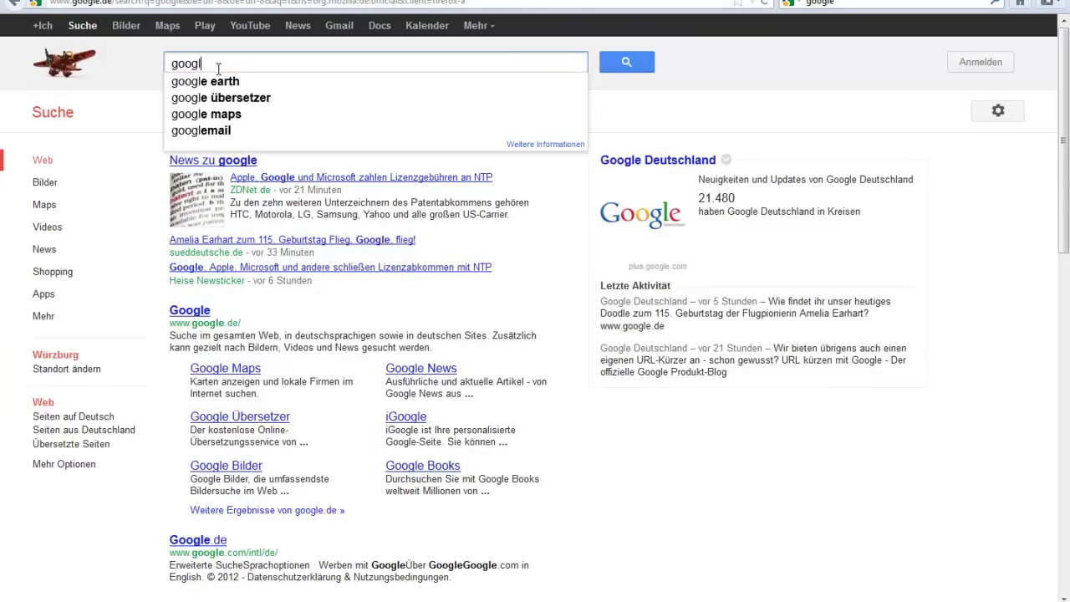
key("BackSpace")
key("BackSpace")
key("BackSpace")
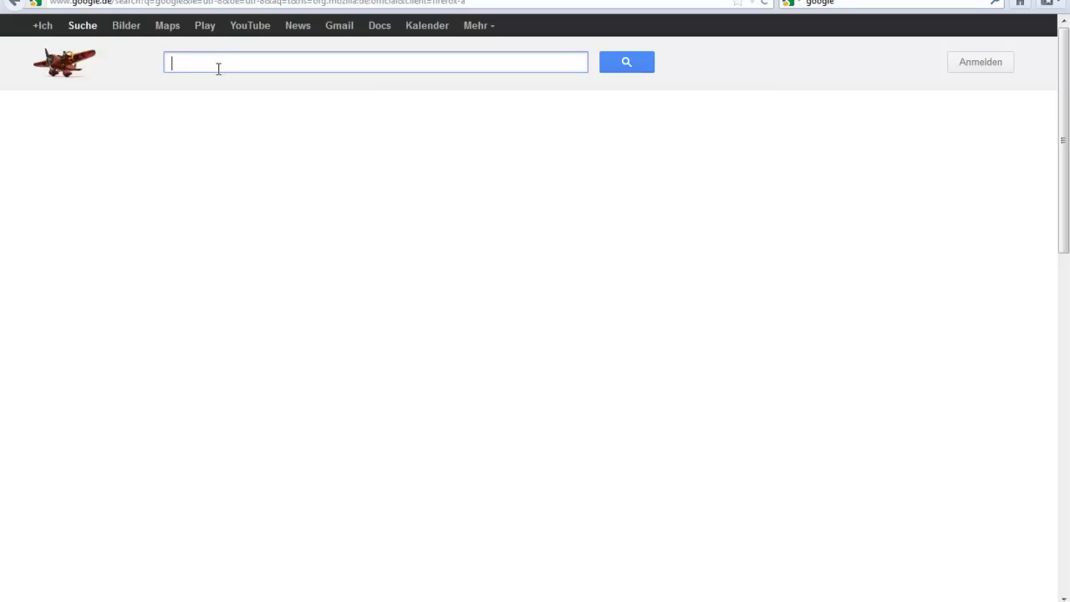
type("beach")
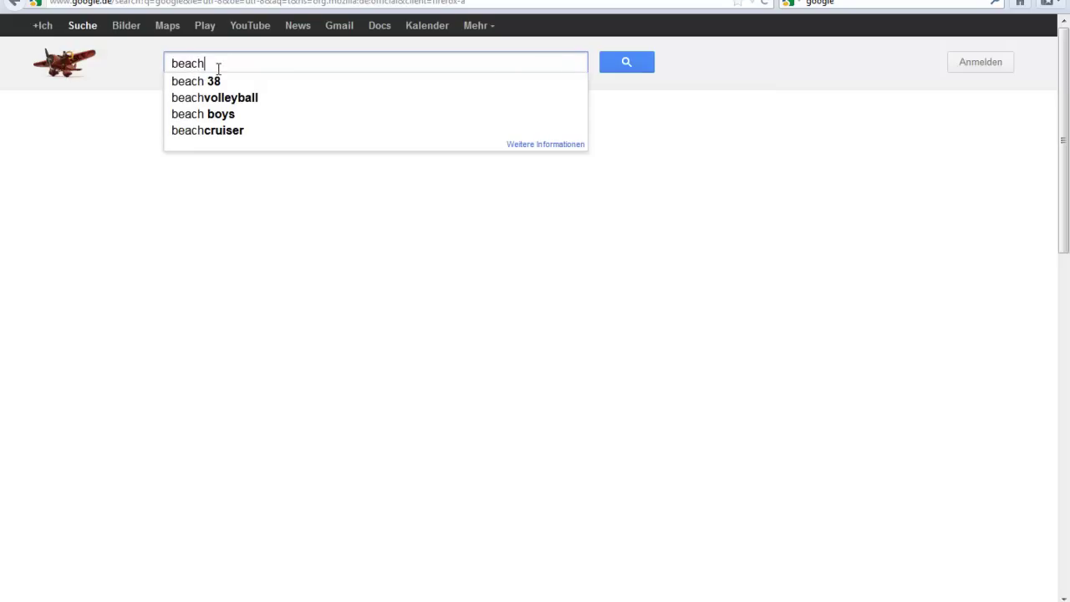
key("Return")
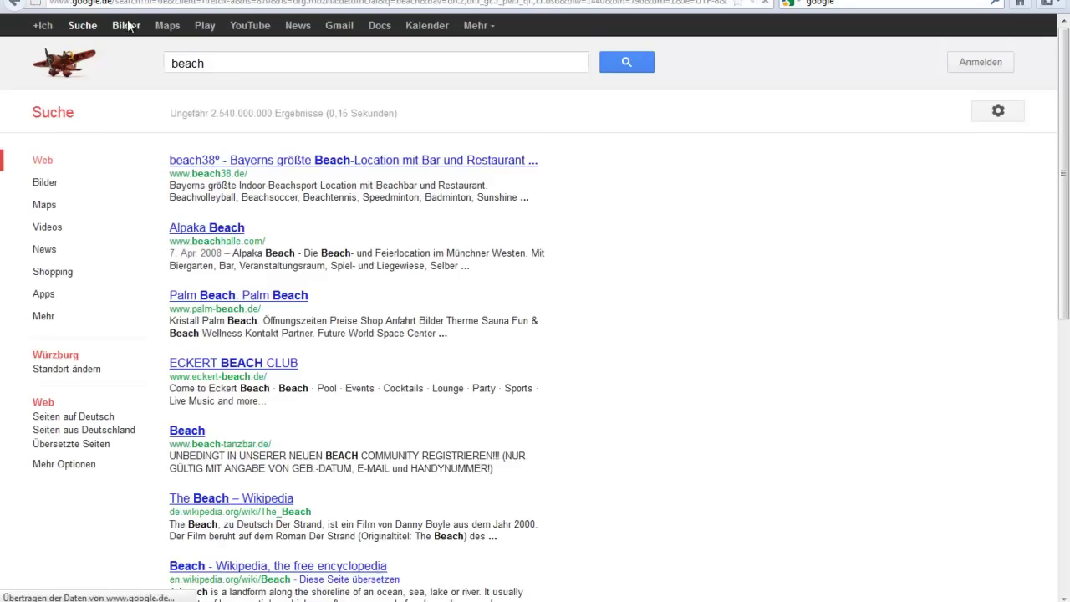
Open the Bondi beach photo full size from the image results and drag it toward GIMP
left_click(126, 25)
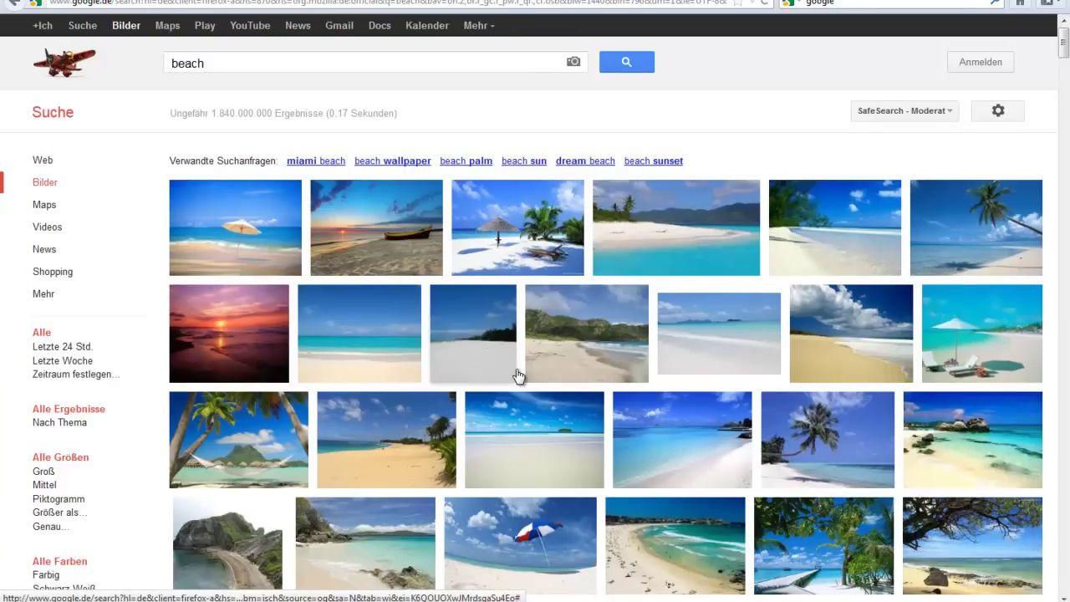
scroll(518, 346, "down", 4)
left_click(679, 406)
left_click(907, 98)
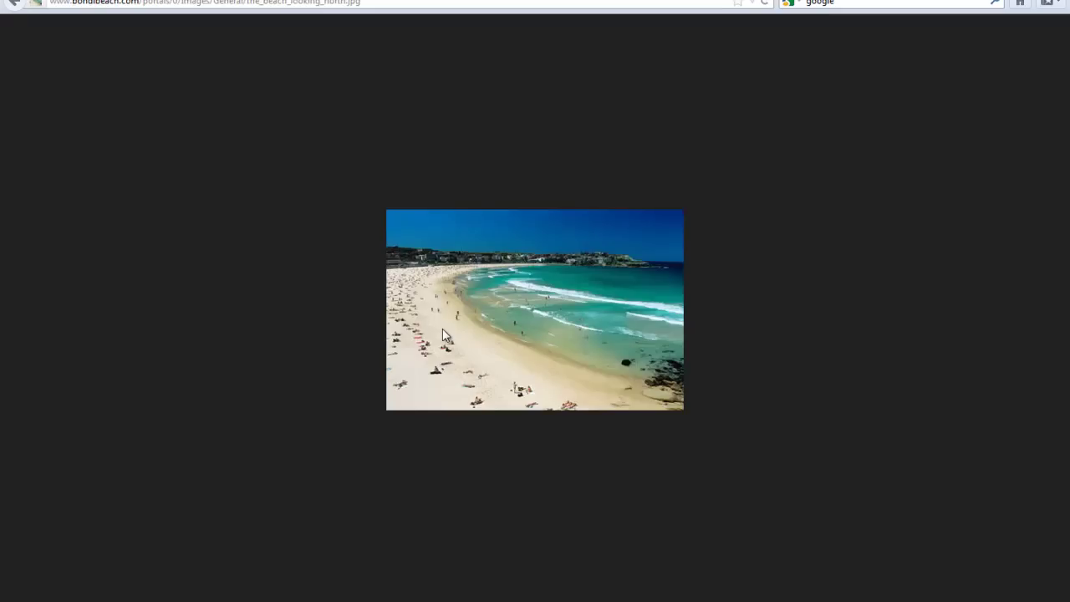
left_click_drag(443, 334, 292, 589)
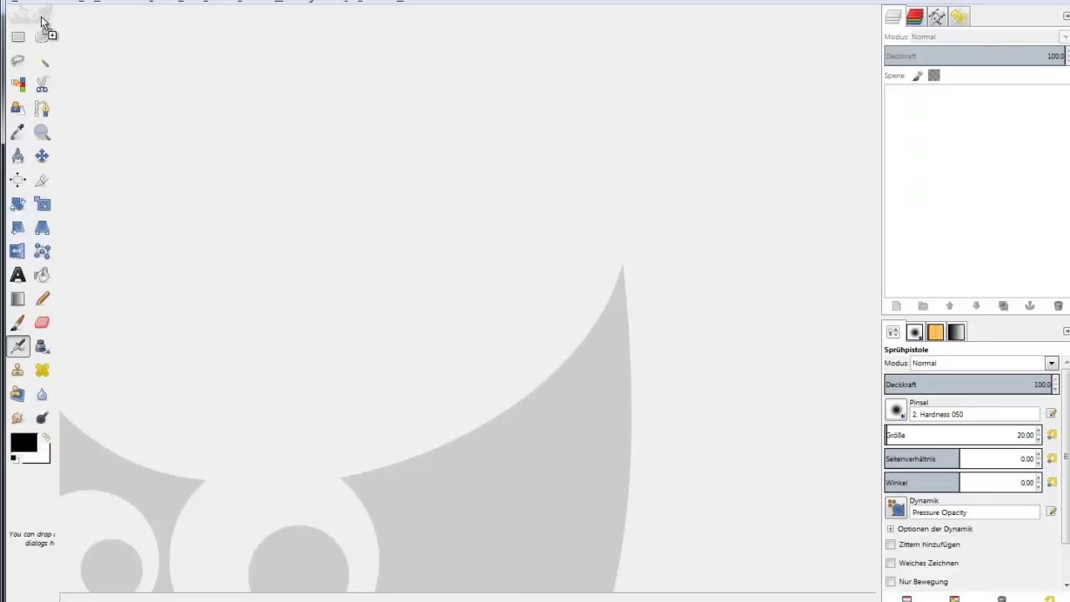
Open the Bondi photo in GIMP, zoom in one step, and box-select the sunbathers
left_click_drag(293, 589, 33, 18)
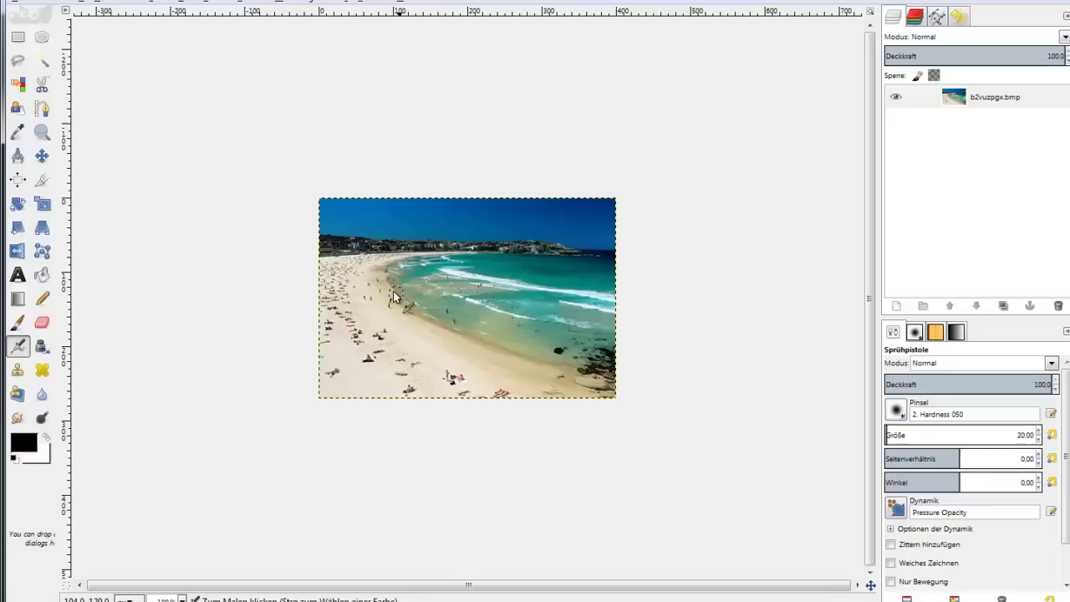
key("plus")
key("plus")
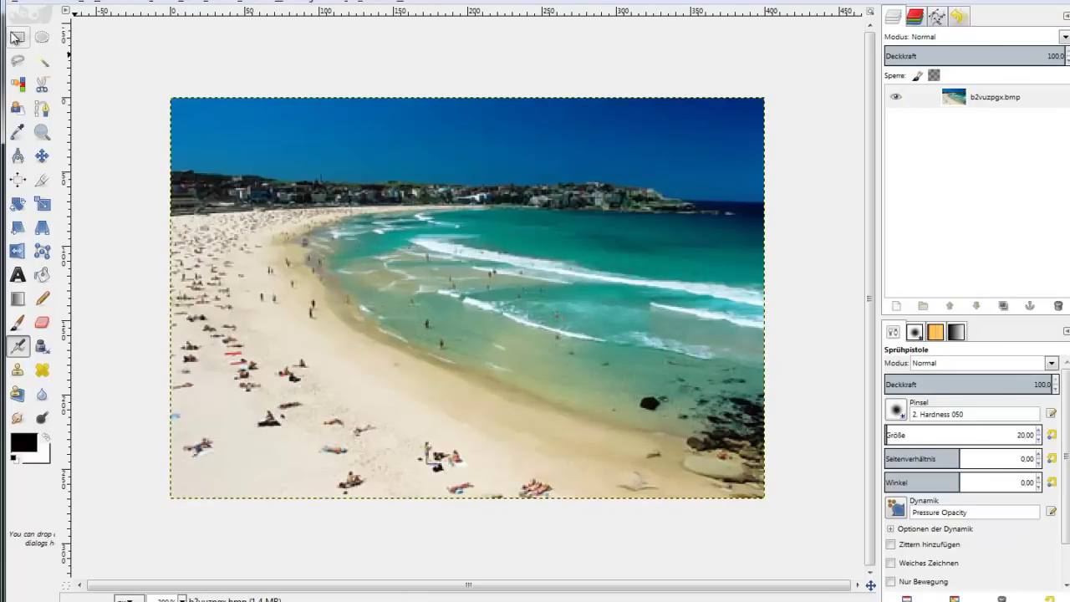
left_click(20, 38)
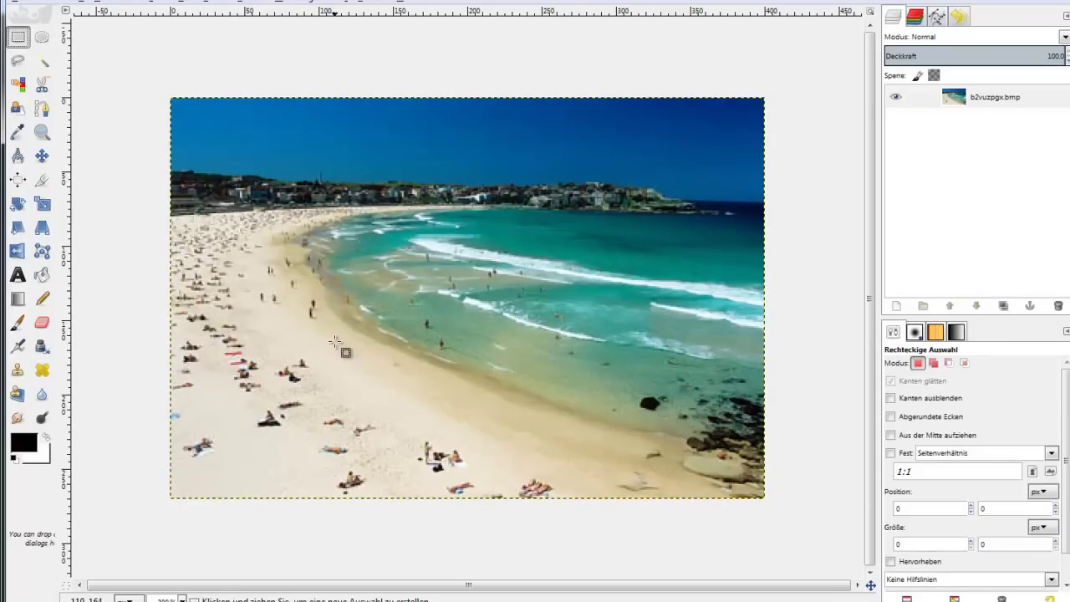
left_click_drag(313, 355, 270, 392)
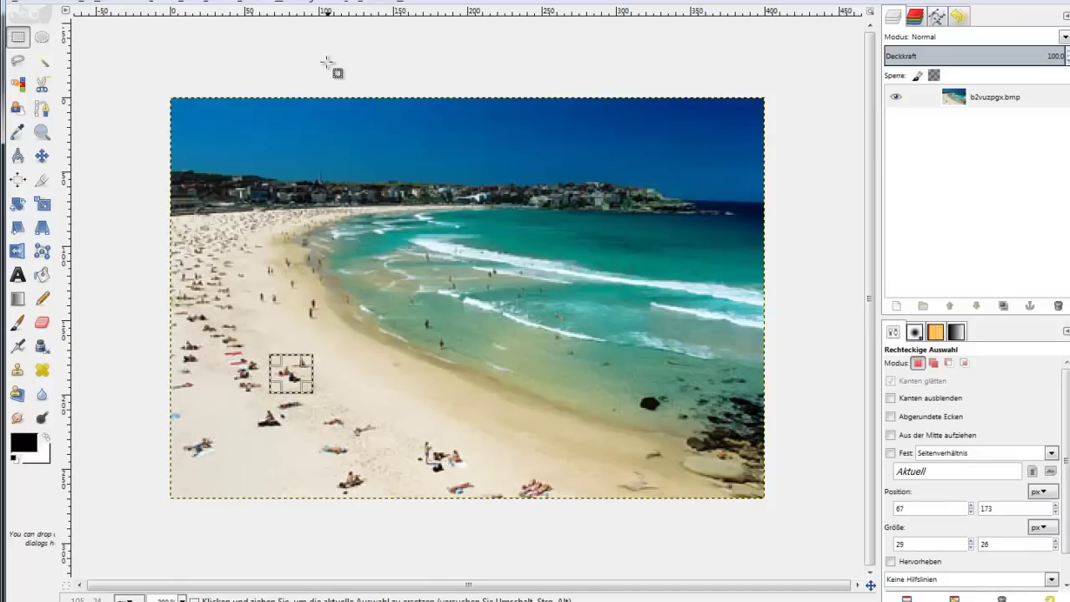
left_click(342, 4)
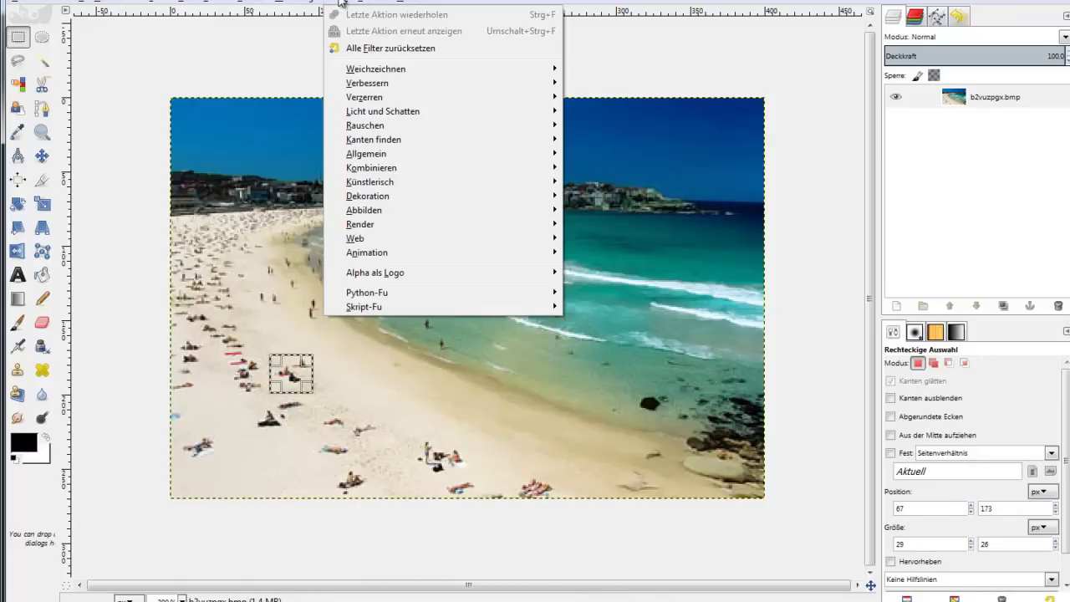
Apply Verbessern > Heal selection with texture radius 50 to the selected patch
left_click(403, 84)
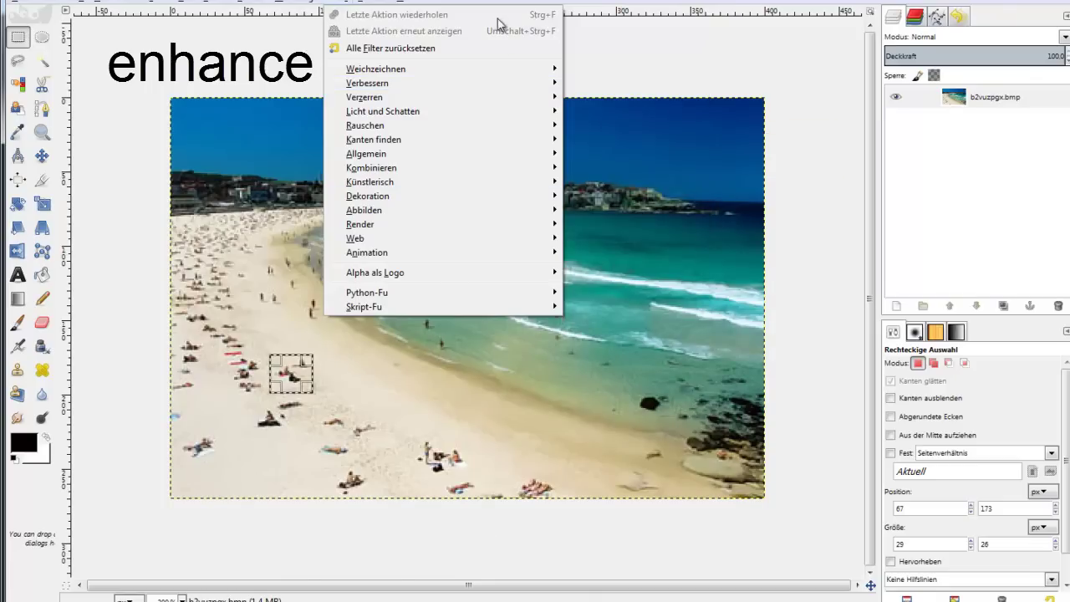
mouse_move(367, 83)
left_click(629, 112)
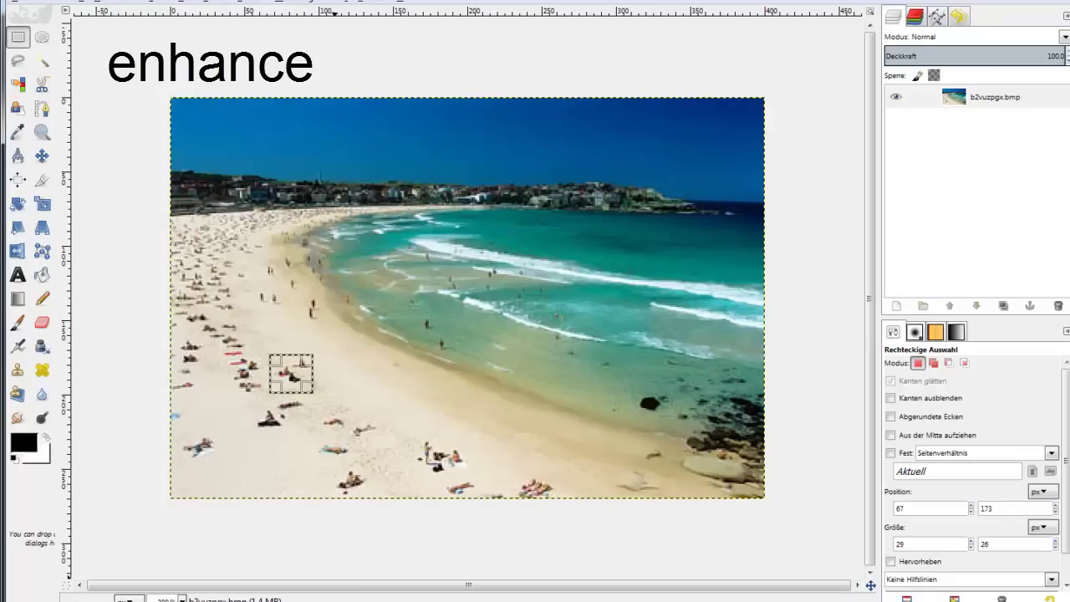
left_click(357, 576)
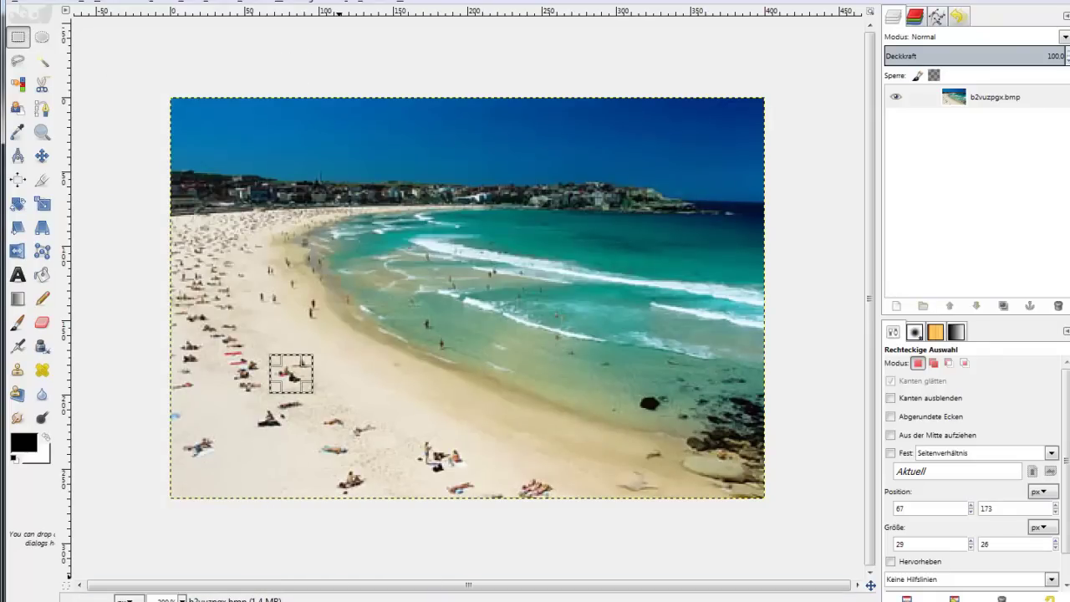
key("ctrl+shift+f")
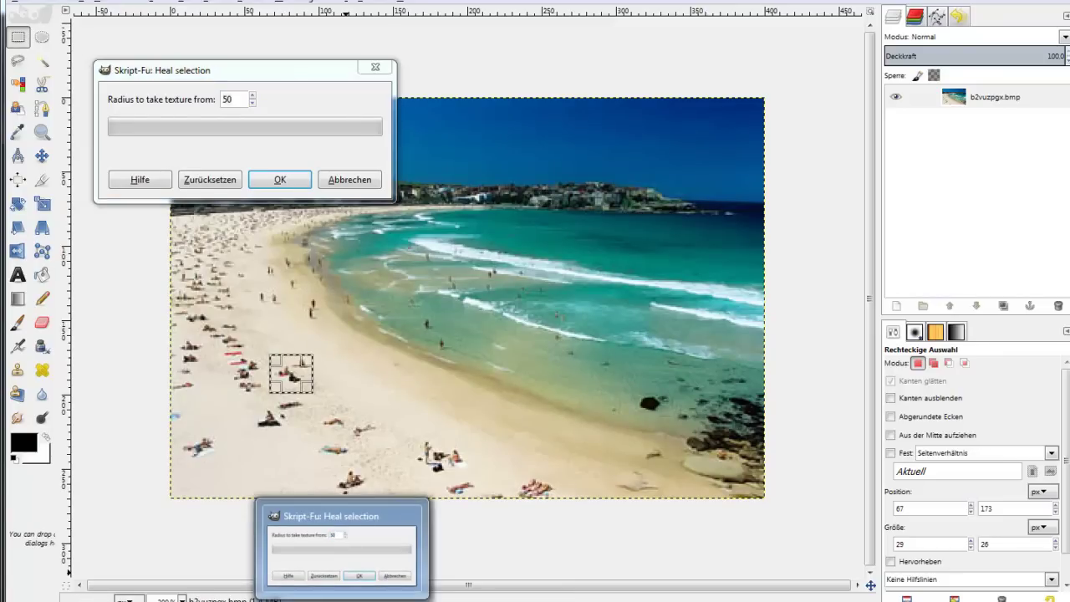
left_click(341, 548)
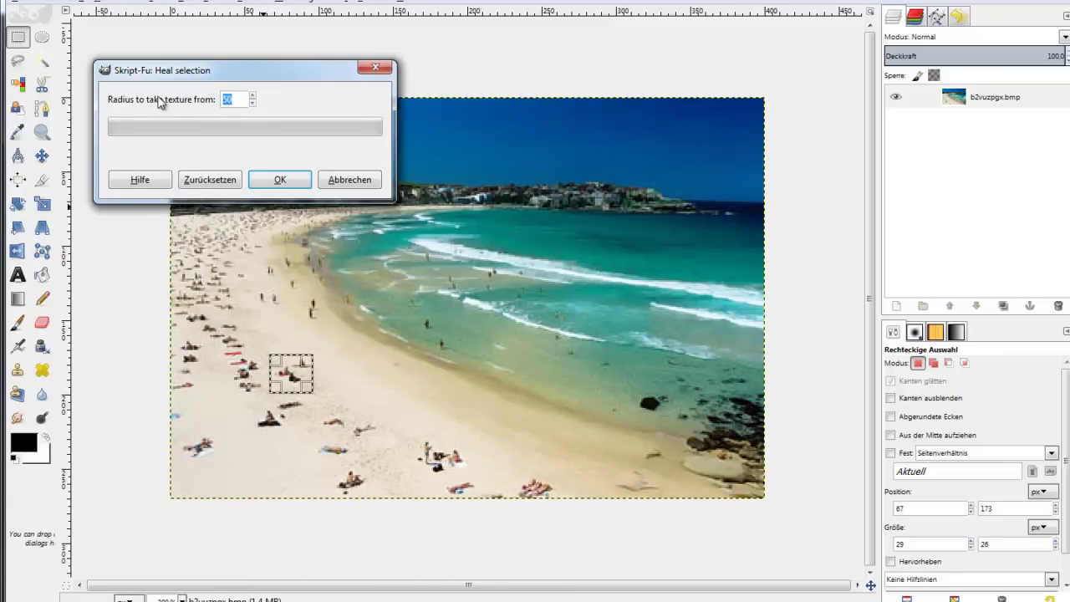
left_click(280, 181)
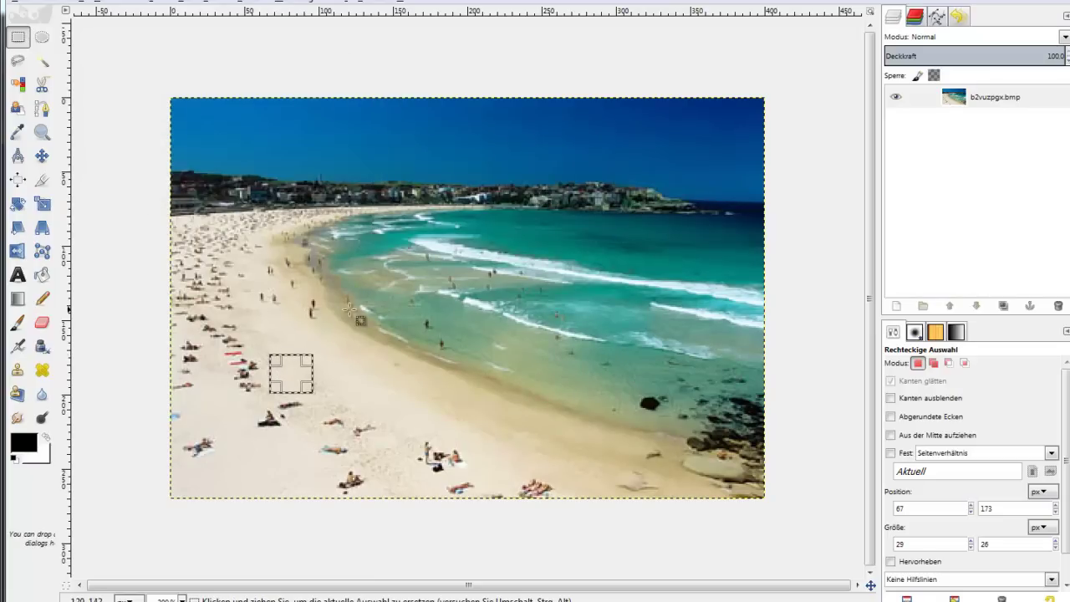
Box-select swimmers and a small upper-beach group, then switch to the browser's original photo
left_click_drag(422, 318, 428, 329)
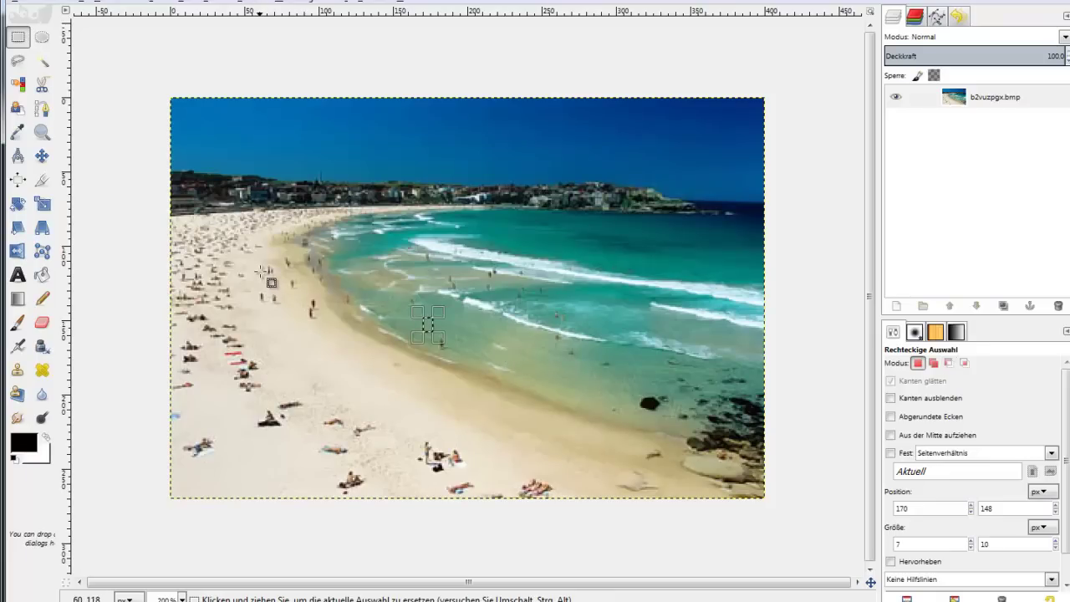
left_click_drag(259, 290, 292, 306)
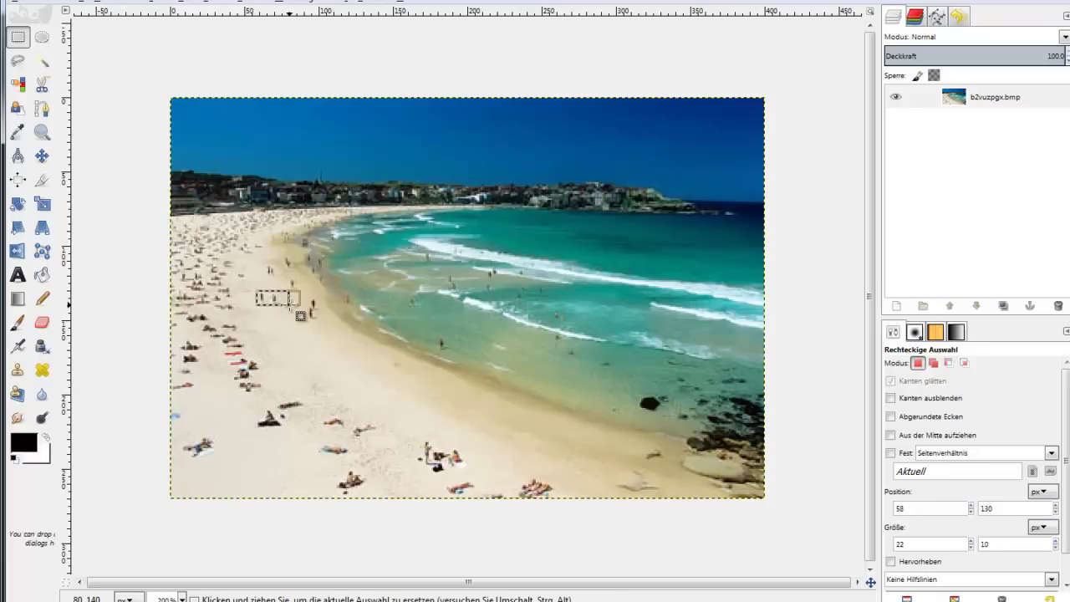
key("alt+f")
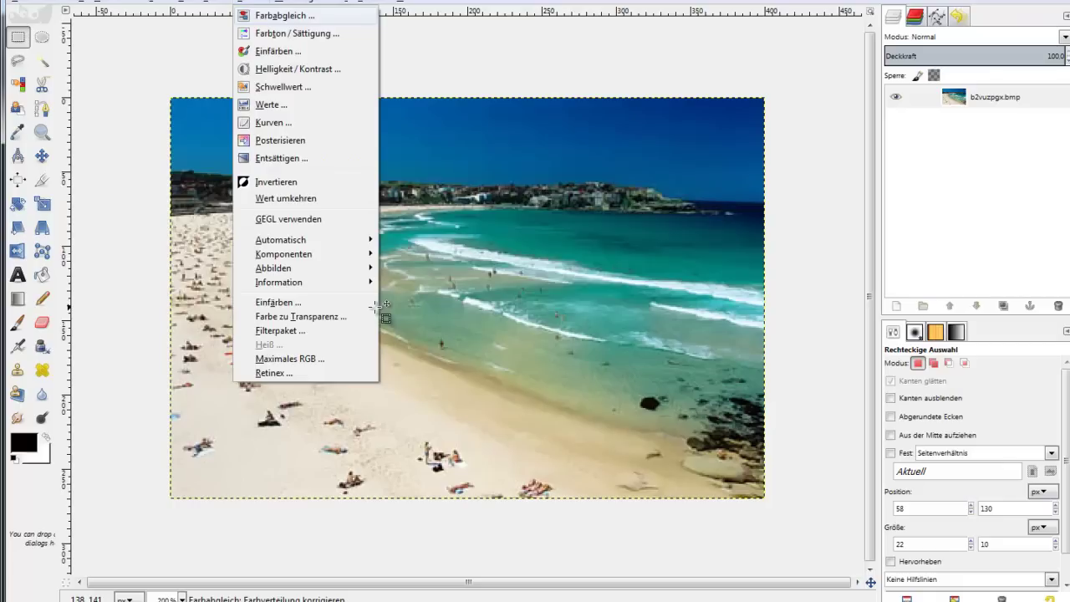
left_click(537, 346)
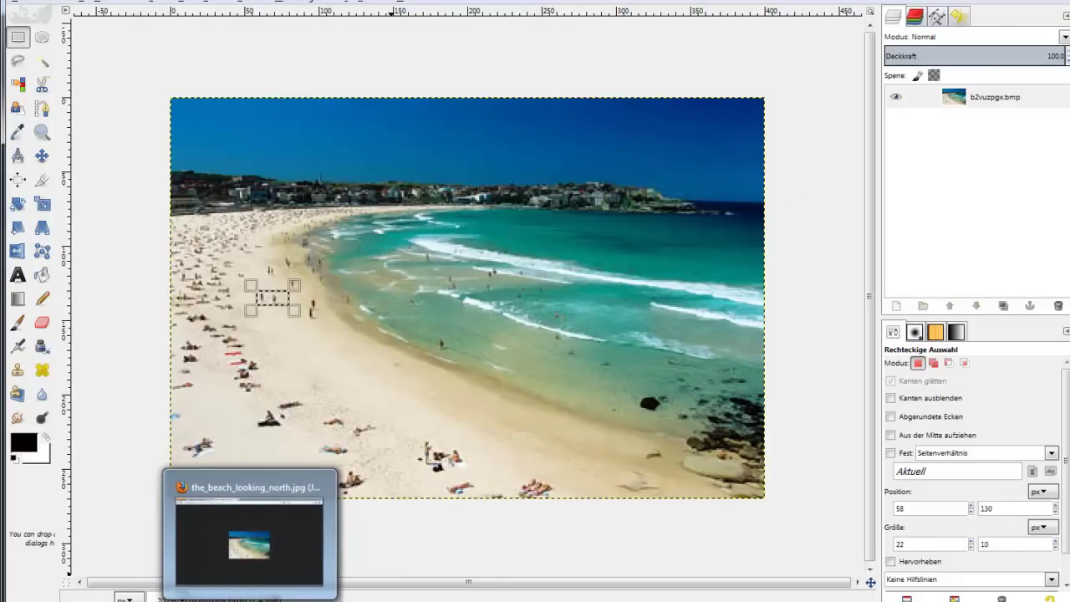
left_click(255, 557)
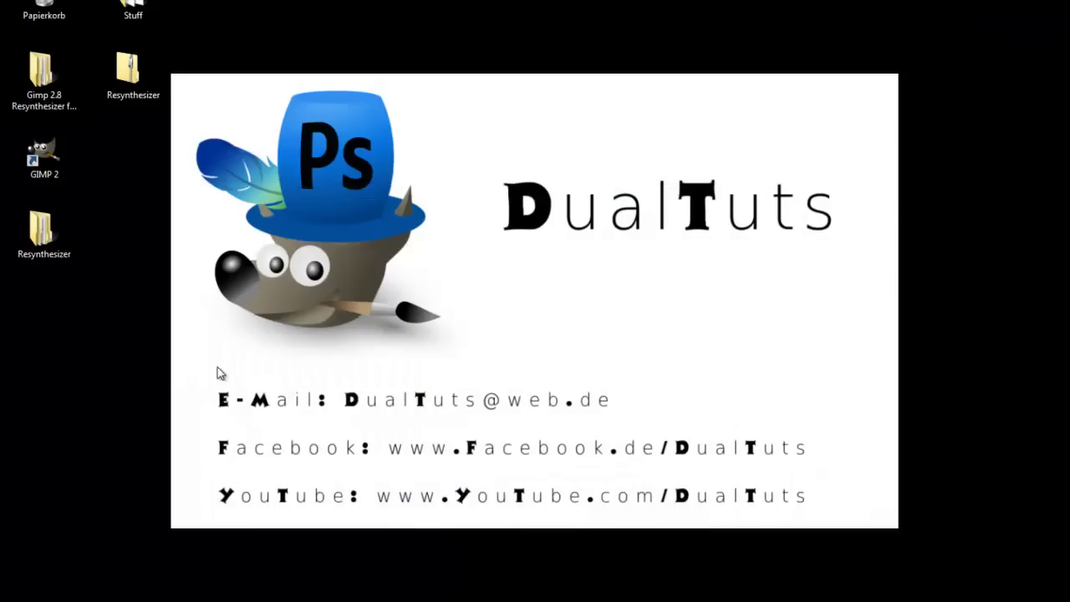
left_click_drag(205, 368, 626, 424)
mouse_move(817, 422)
left_mouse_down()
mouse_move(207, 481)
mouse_move(838, 523)
mouse_move(817, 524)
left_mouse_up()
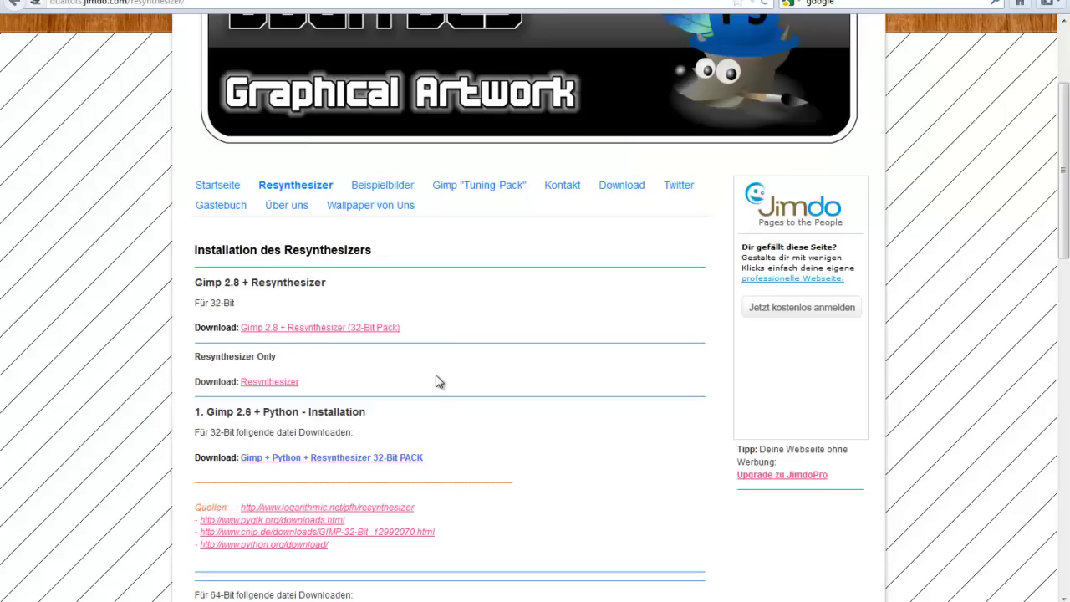
scroll(435, 375, "up", 2)
scroll(540, 248, "down", 6)
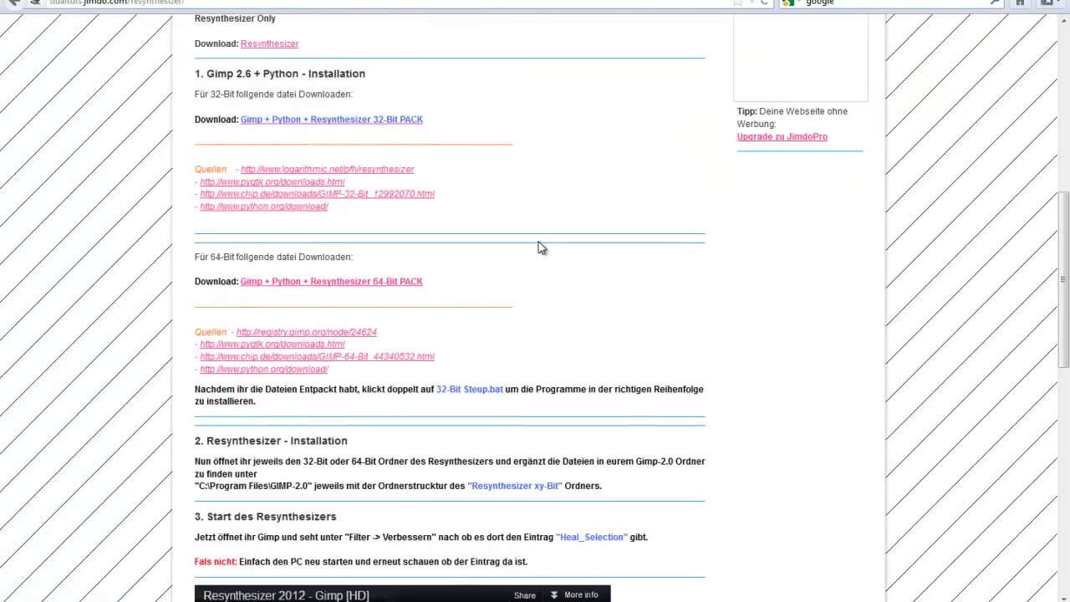
scroll(540, 249, "up", 6)
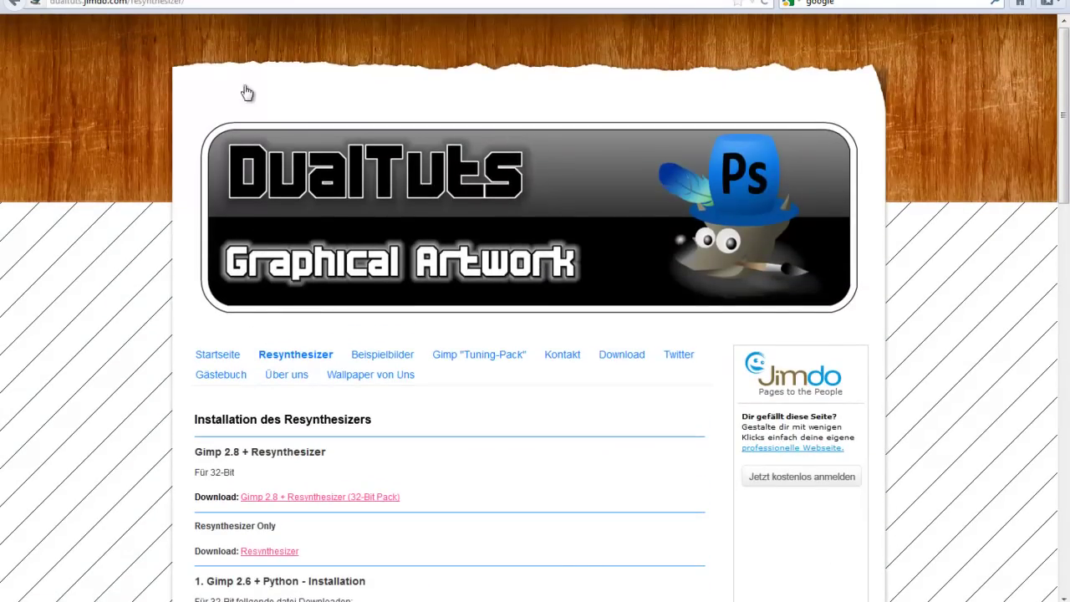
scroll(401, 262, "down", 5)
scroll(402, 262, "down", 2)
scroll(401, 263, "up", 7)
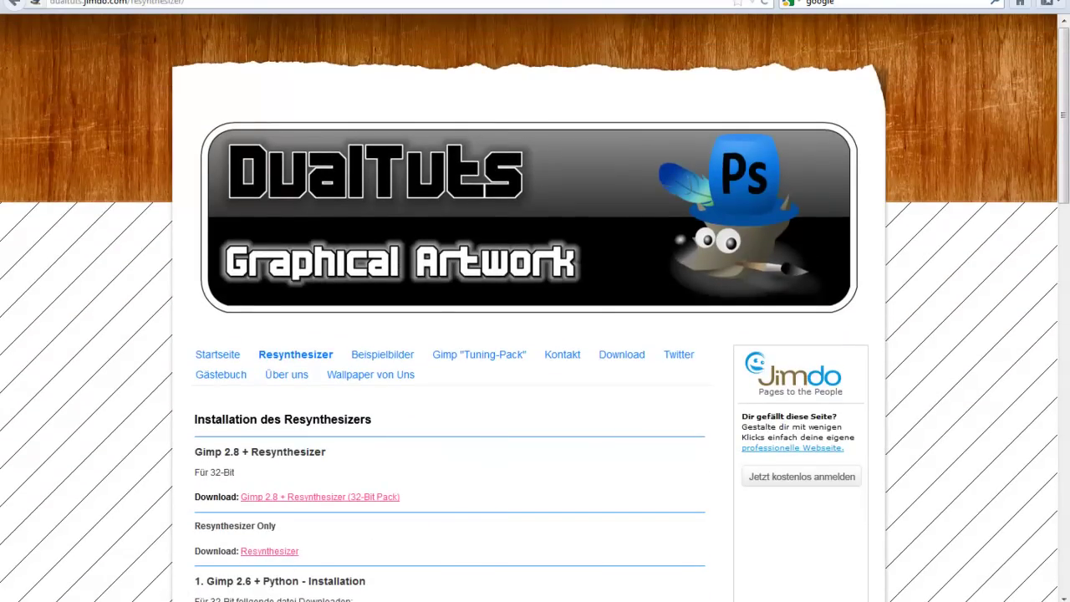